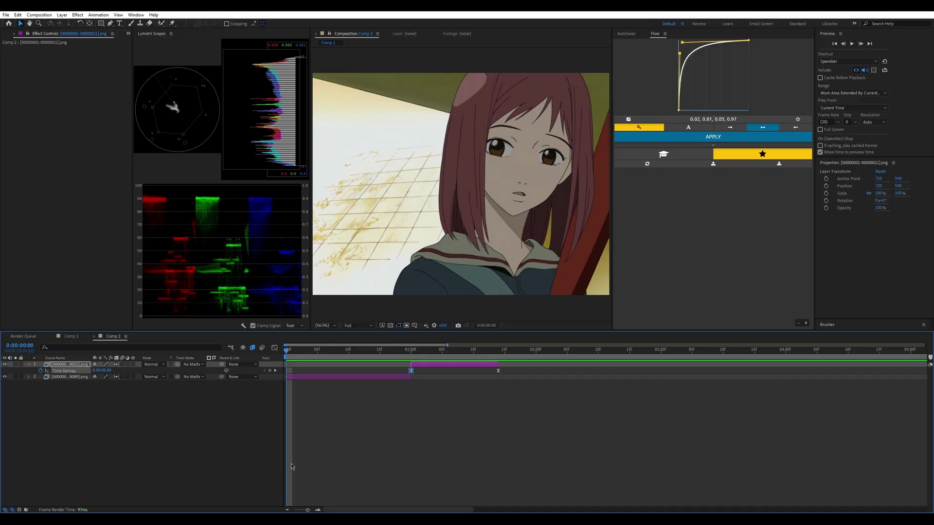
Step: Collapse the upper clip's Time Remap property in the timeline and select the lower clip
left_click(29, 364)
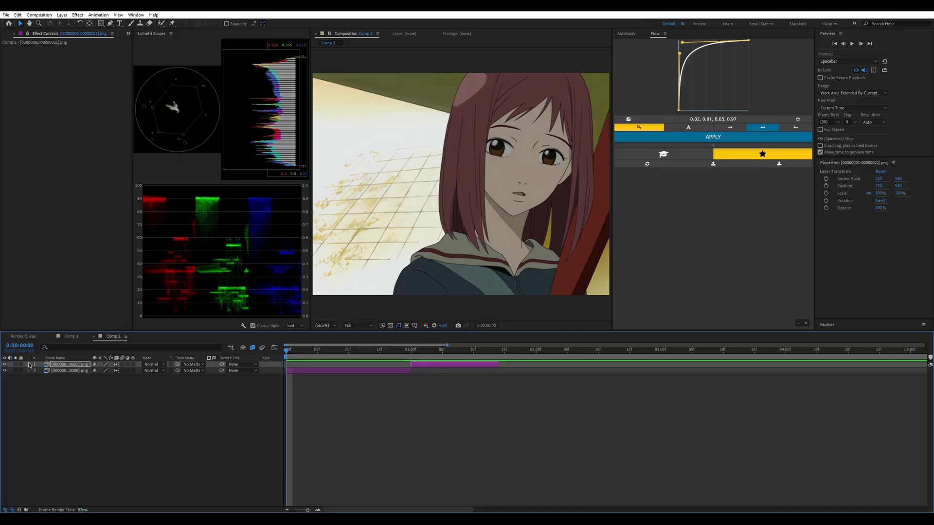
left_click(392, 407)
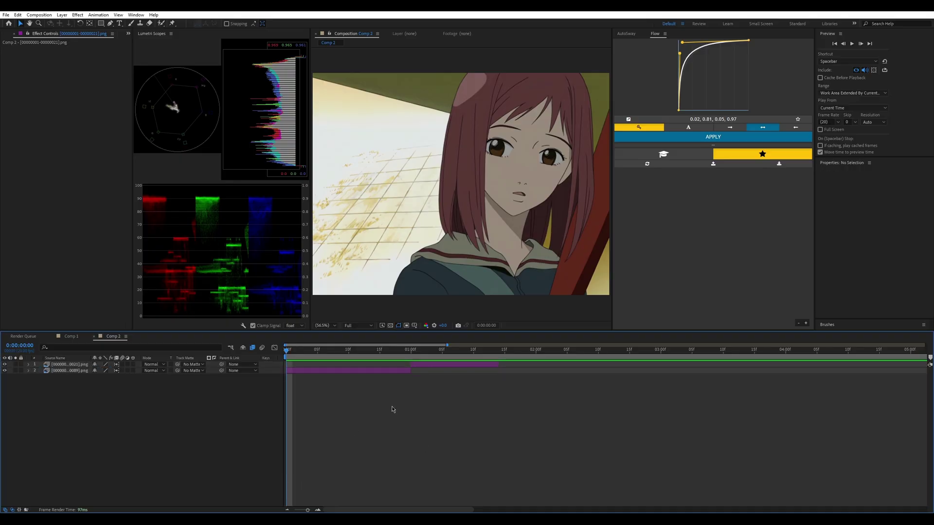
left_click(318, 510)
left_click(288, 510)
left_click(296, 371)
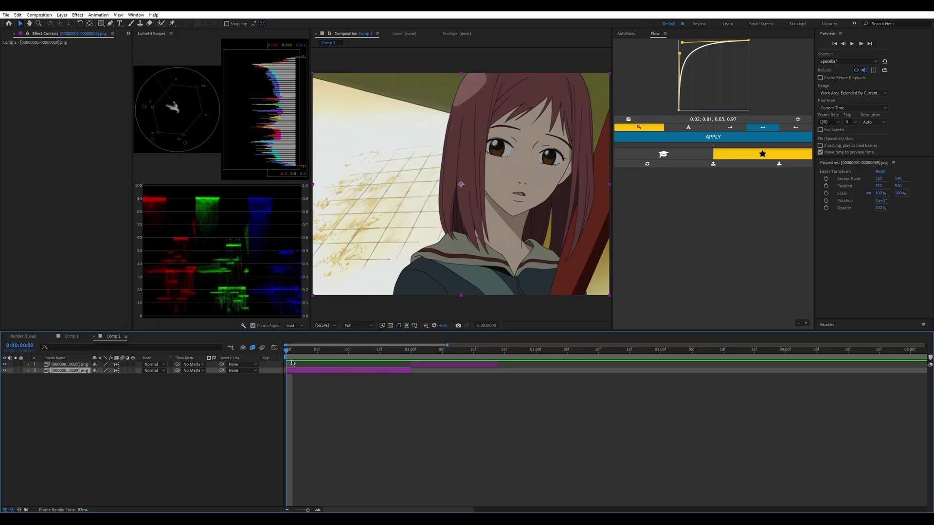
mouse_move(293, 351)
left_mouse_down()
mouse_move(416, 349)
mouse_move(285, 362)
left_mouse_up()
left_click(316, 510)
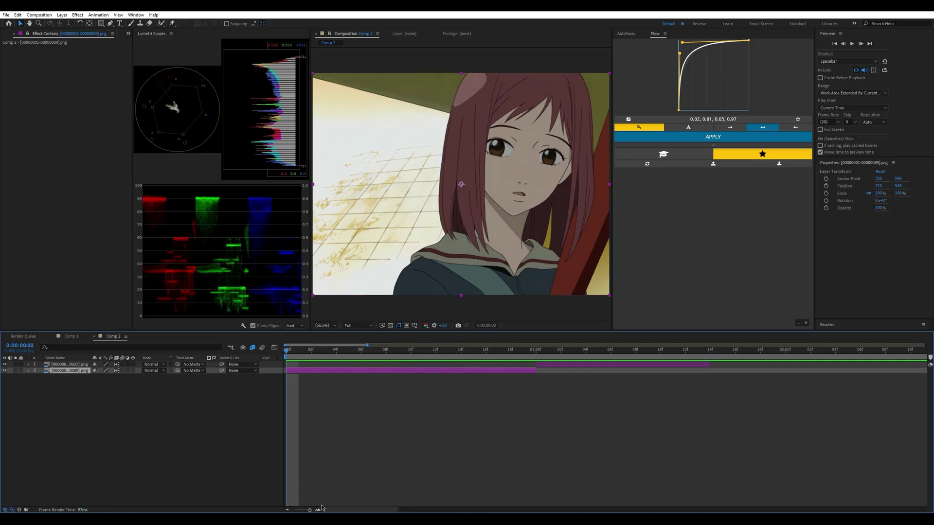
Step: Add an adjustment layer above the lower clip, make it start at 0:00:00:17 and split it at 0:00:01:00
left_click(411, 350)
left_click_drag(413, 351, 513, 375)
key("ctrl+alt+y")
key("ctrl+shift+d")
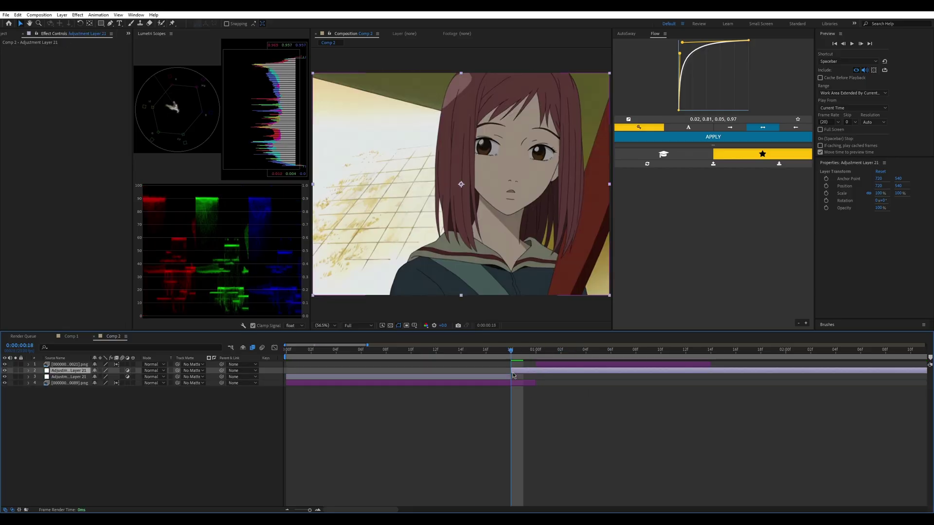
left_click(494, 378)
key("Delete")
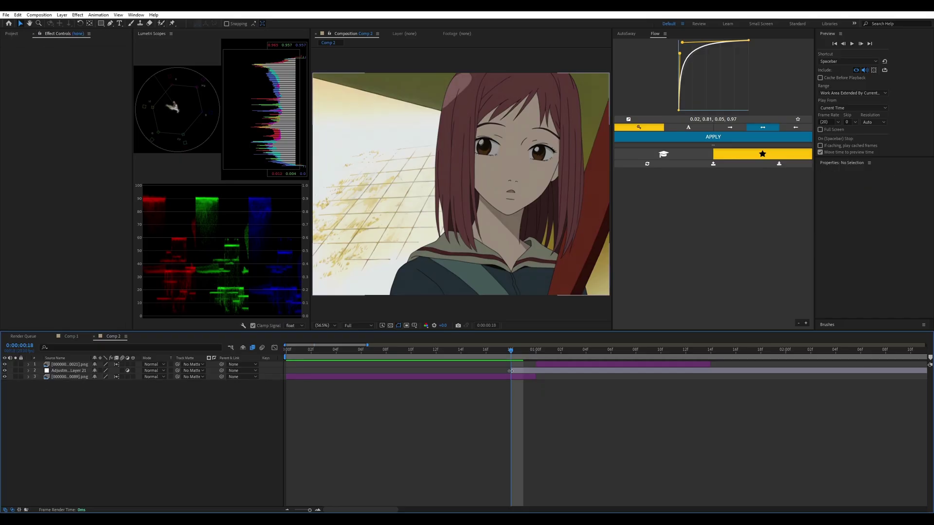
left_click_drag(512, 371, 541, 351)
key("ctrl+shift+d")
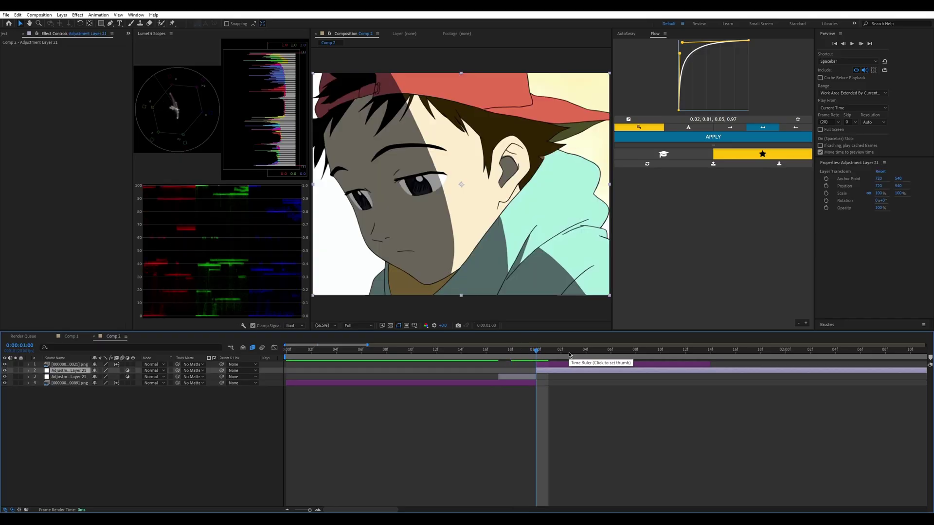
Step: Move the later adjustment layer segment above the upper clip and trim its end at 0:00:01:03
left_click_drag(60, 372, 62, 362)
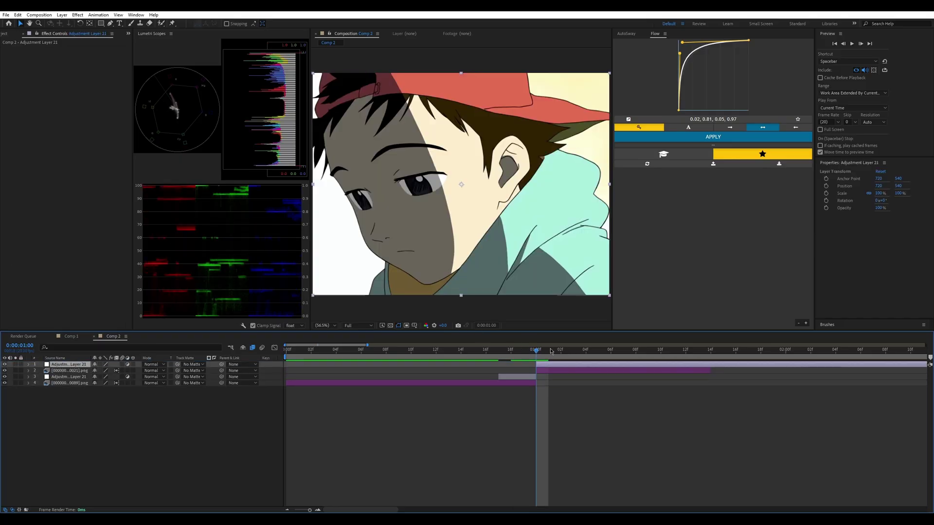
left_click(568, 348)
key("alt+]")
left_click(182, 401)
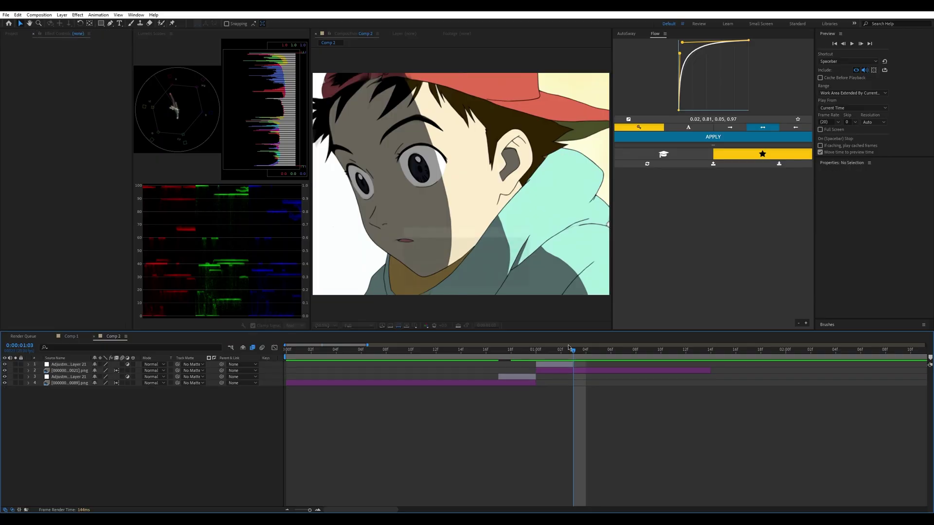
Step: Split the adjustment layer before the cut at 0:00:00:18 and select its one-frame part at 0:00:00:17
key("Home")
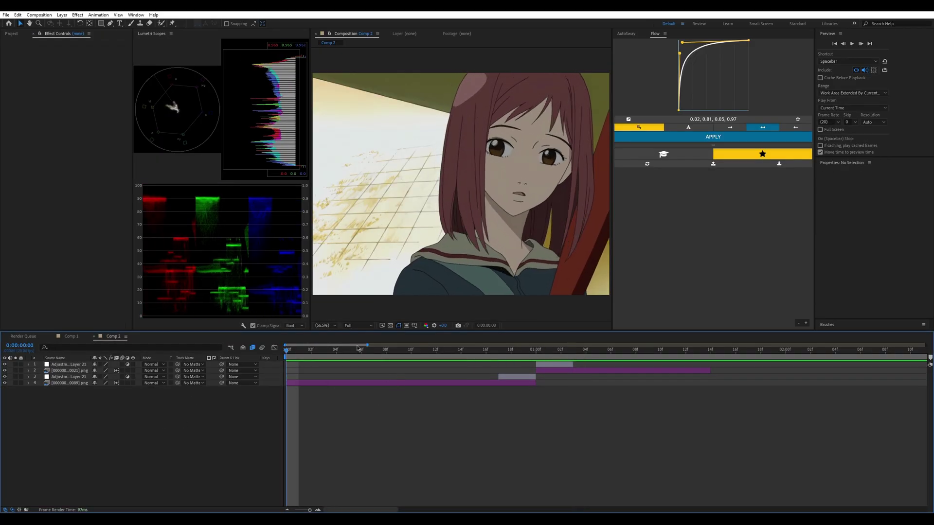
left_click_drag(399, 349, 496, 351)
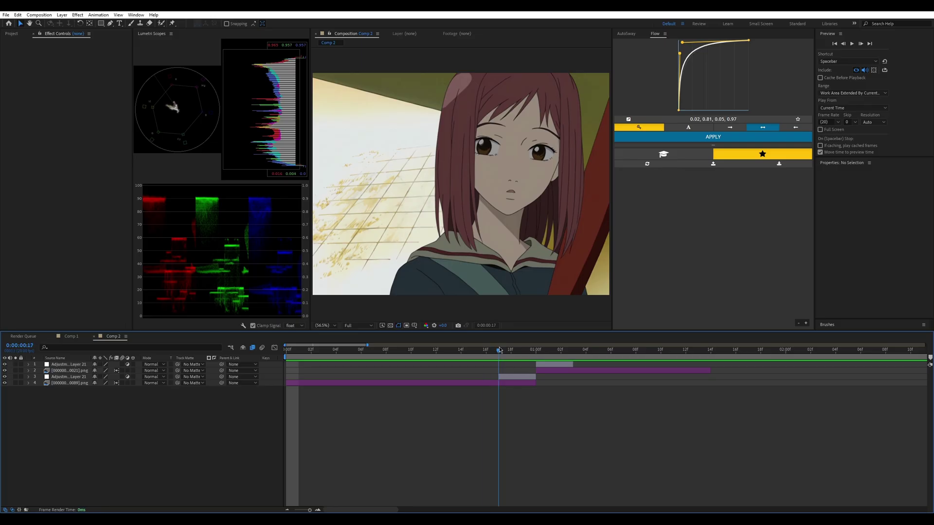
left_click(510, 378)
left_click(507, 351)
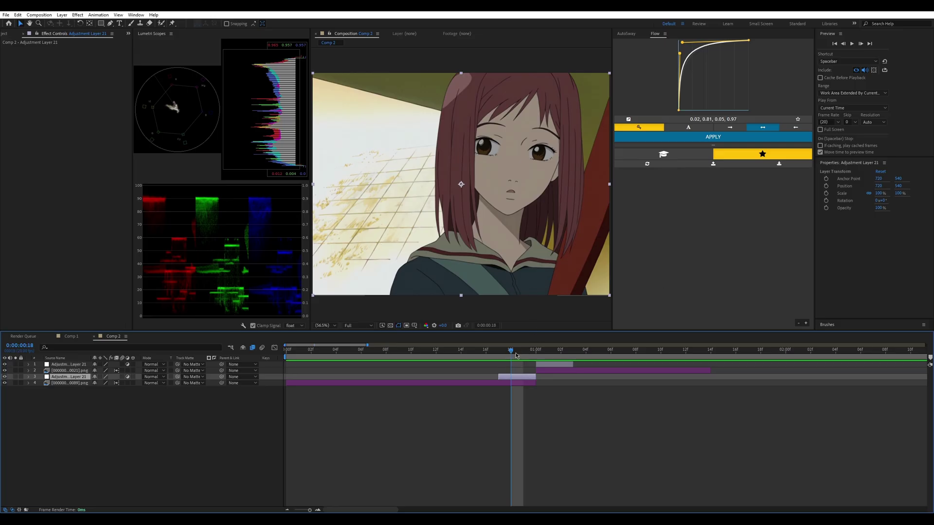
mouse_move(513, 354)
left_mouse_down()
mouse_move(481, 353)
mouse_move(513, 365)
left_mouse_up()
key("ctrl+shift+d")
key("Page_Up")
key("Page_Up")
left_click(501, 382)
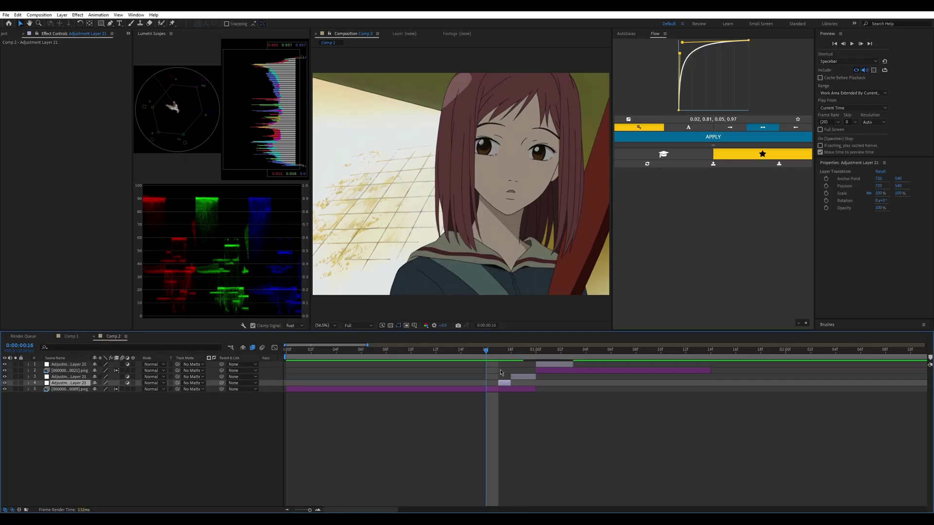
left_click(500, 358)
key("ctrl+n")
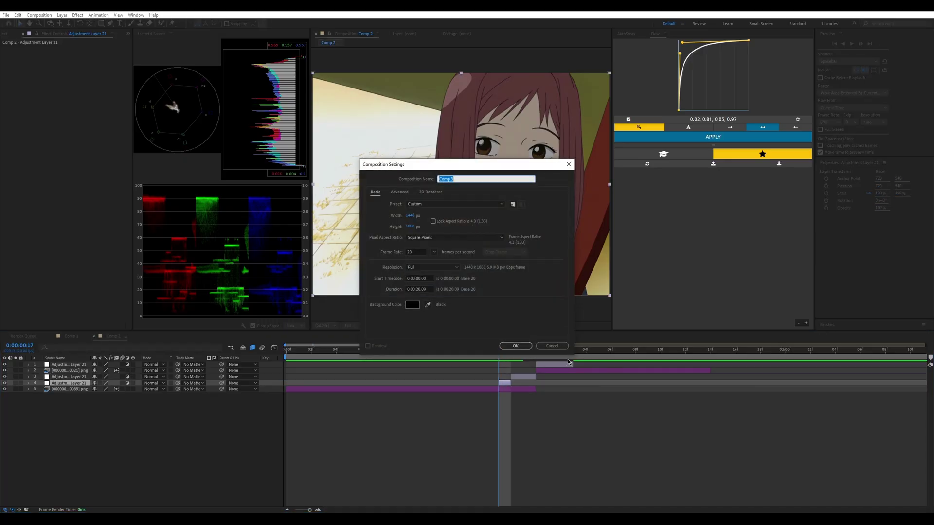
left_click_drag(555, 349, 549, 328)
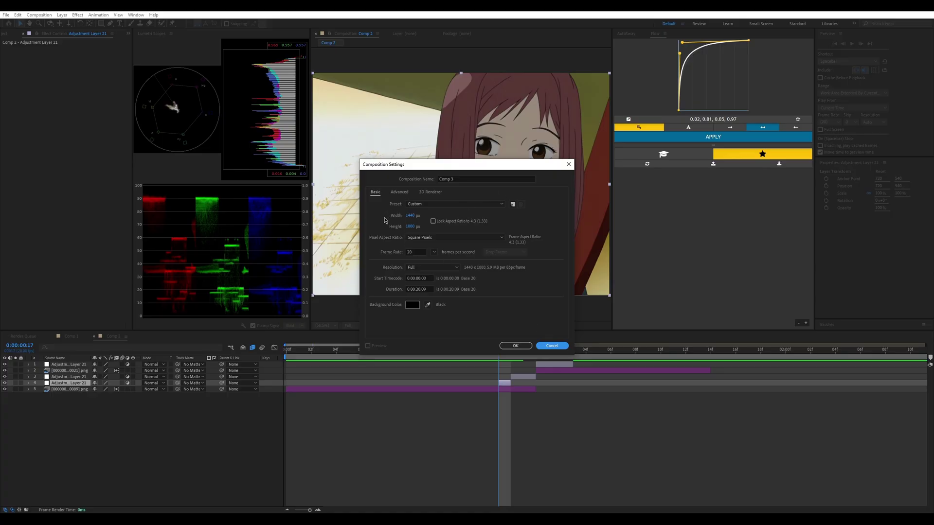
left_click(557, 347)
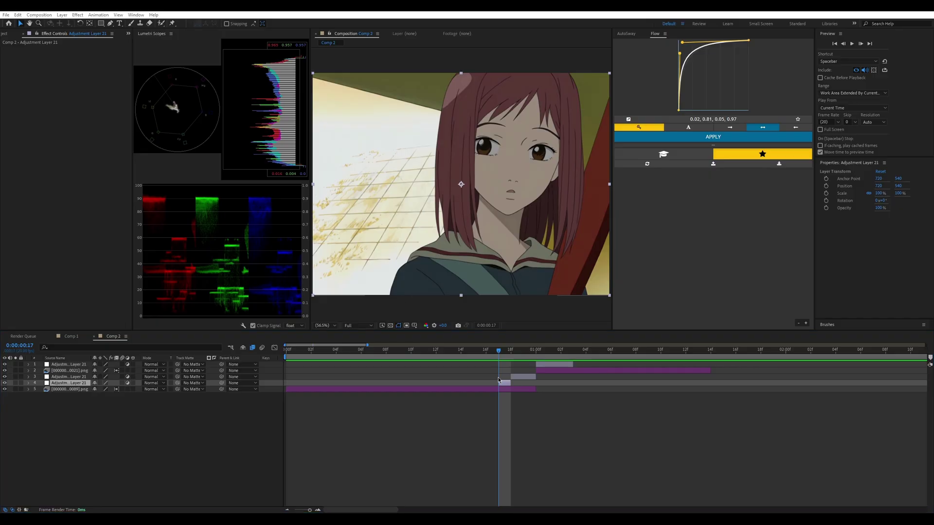
Step: Apply the Exposure effect to the one-frame adjustment layer and lower its Gamma Correction to about 0.74
key("ctrl+space")
type("exp")
key("Return")
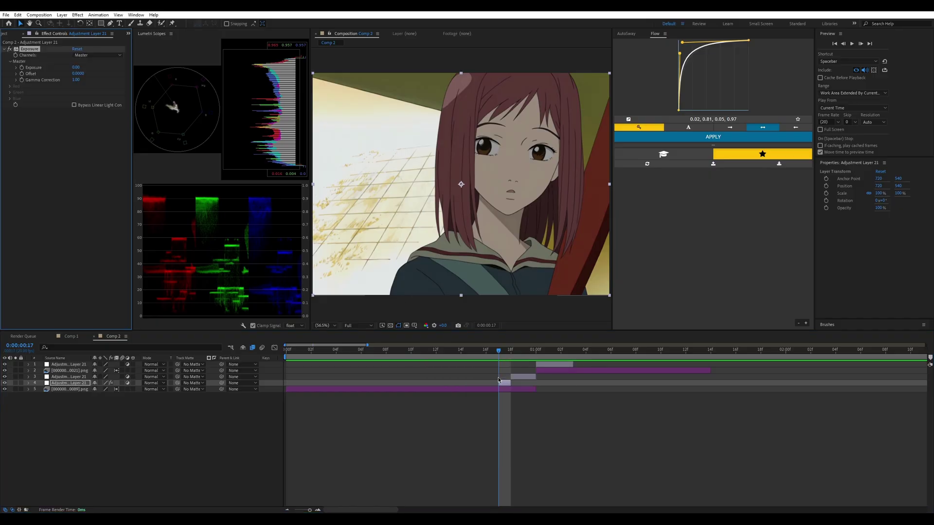
left_click(68, 85)
left_click_drag(75, 80, 64, 80)
left_click(48, 140)
Step: Duplicate the lower clip and trim the start of the upper copy to 0:00:00:18
left_click(516, 350)
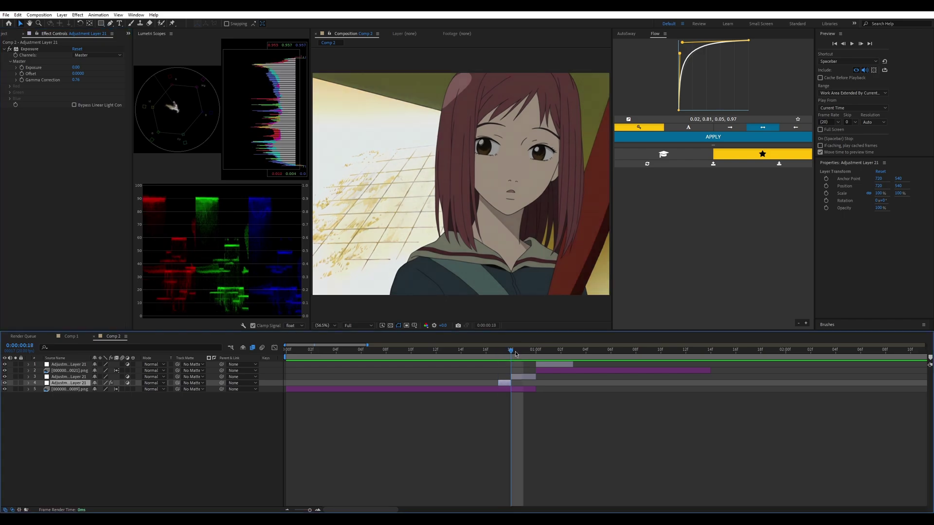
left_click(517, 376)
left_click(499, 350)
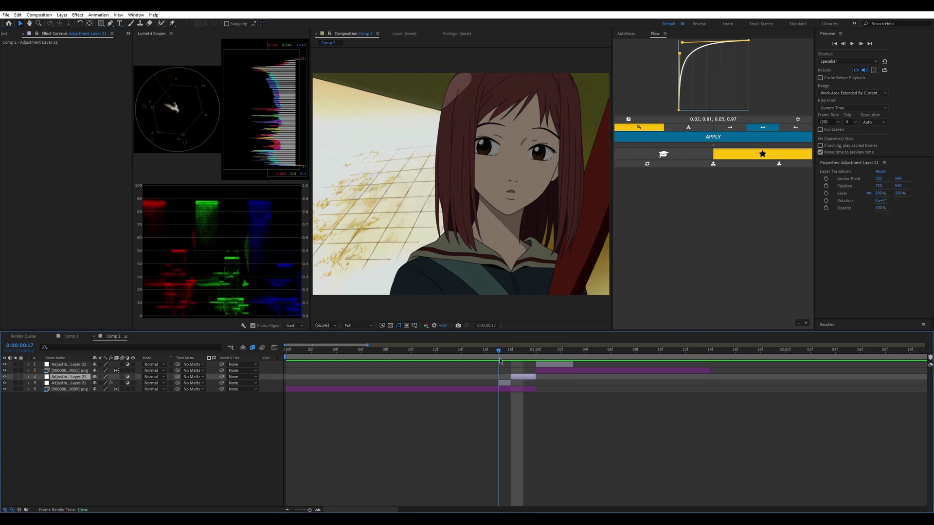
left_click(503, 382)
left_click(510, 355)
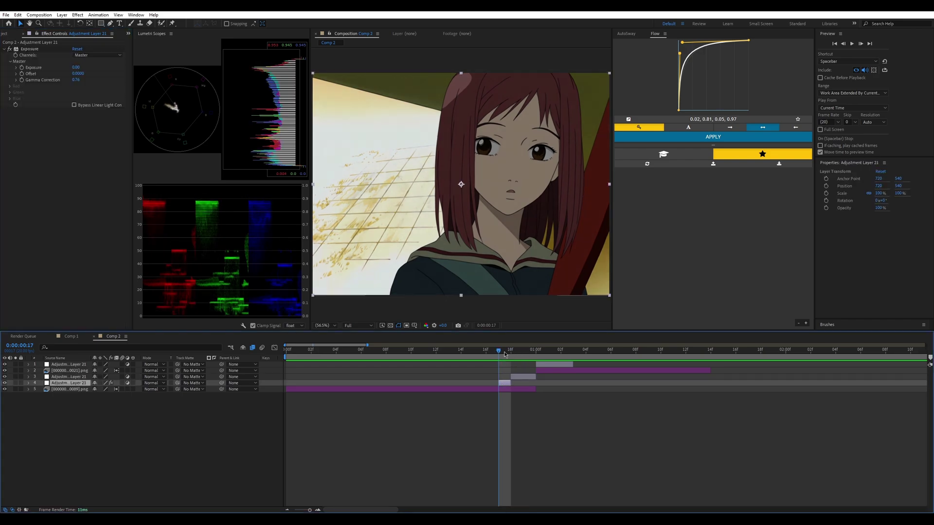
left_click(517, 377)
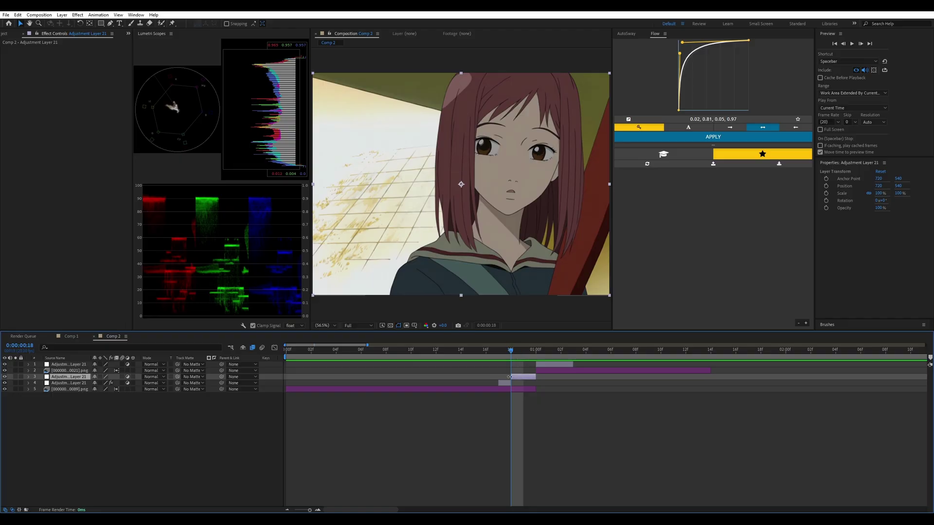
left_click(514, 390)
key("ctrl+d")
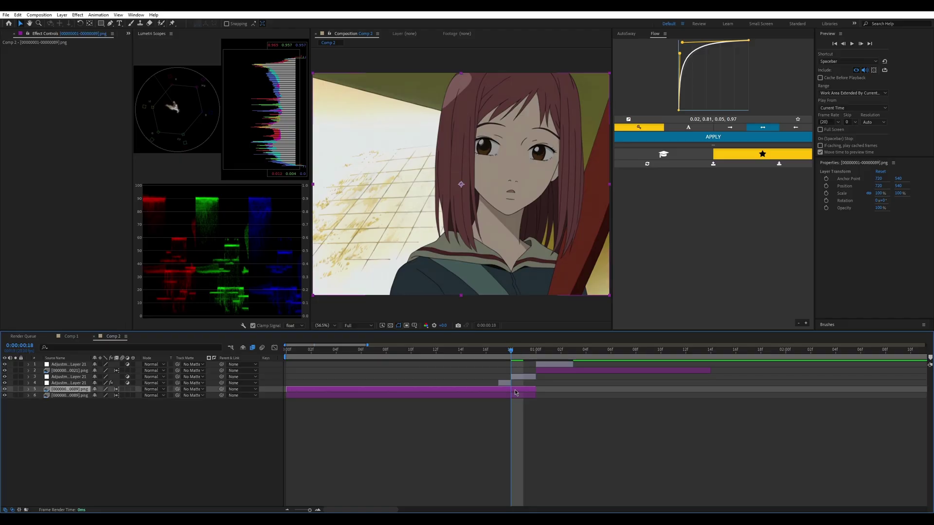
left_click_drag(287, 391, 511, 390)
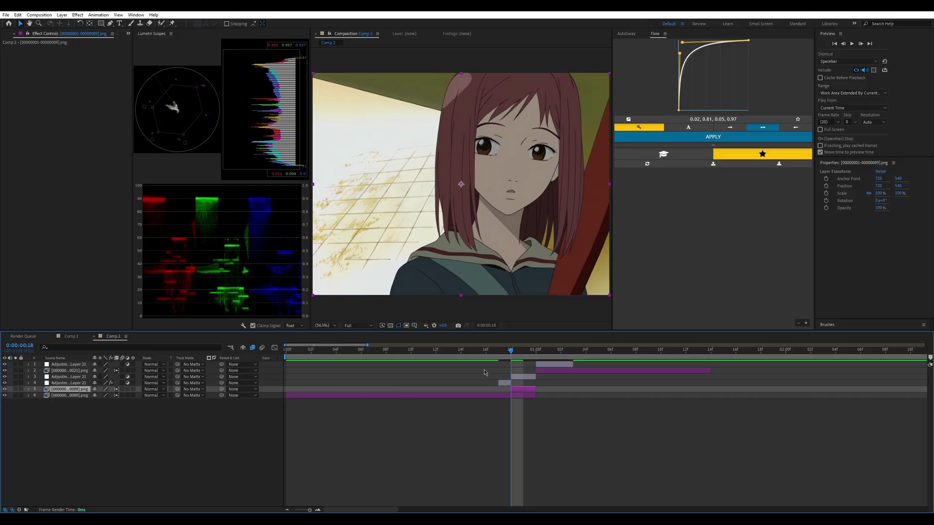
Step: Apply Linear Color Key to the trimmed clip copy, key out the white background colour and check the result in isolation
key("ctrl+space")
type("lin")
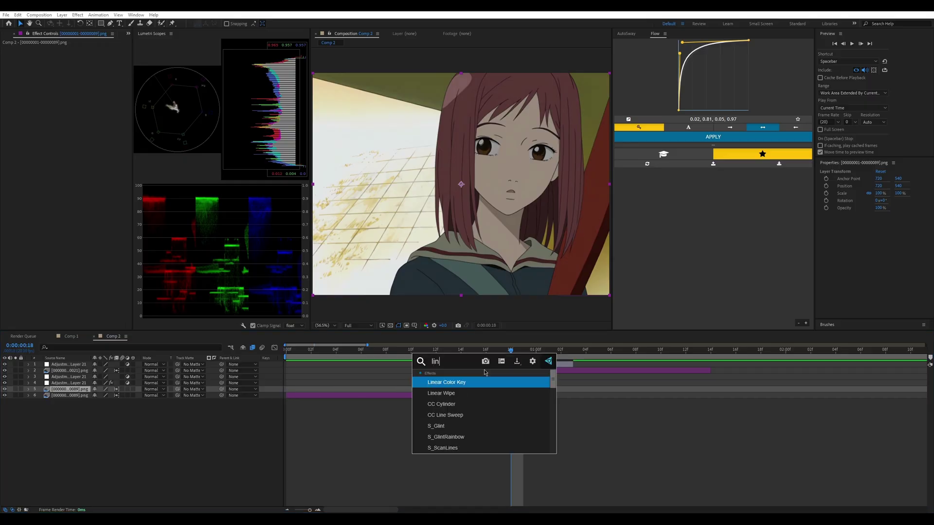
key("Return")
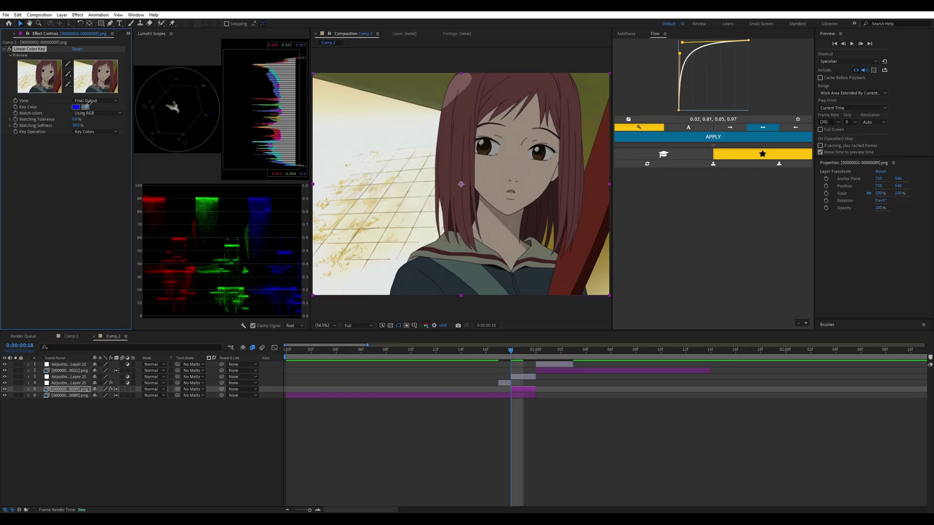
left_click(369, 181)
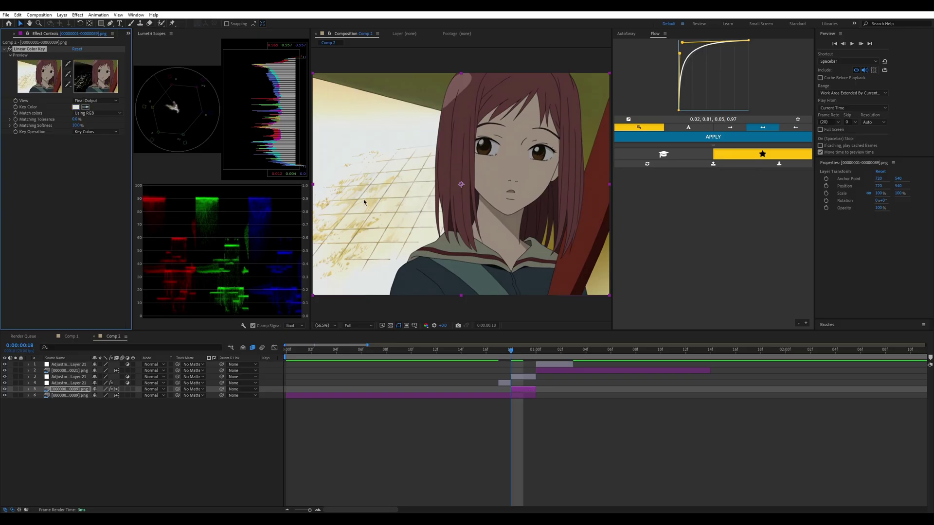
left_click(15, 389)
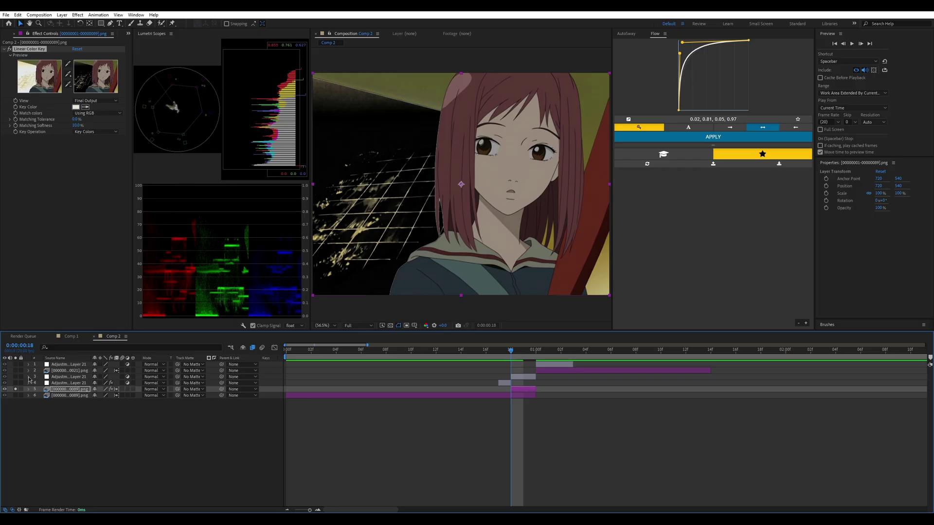
left_click(16, 390)
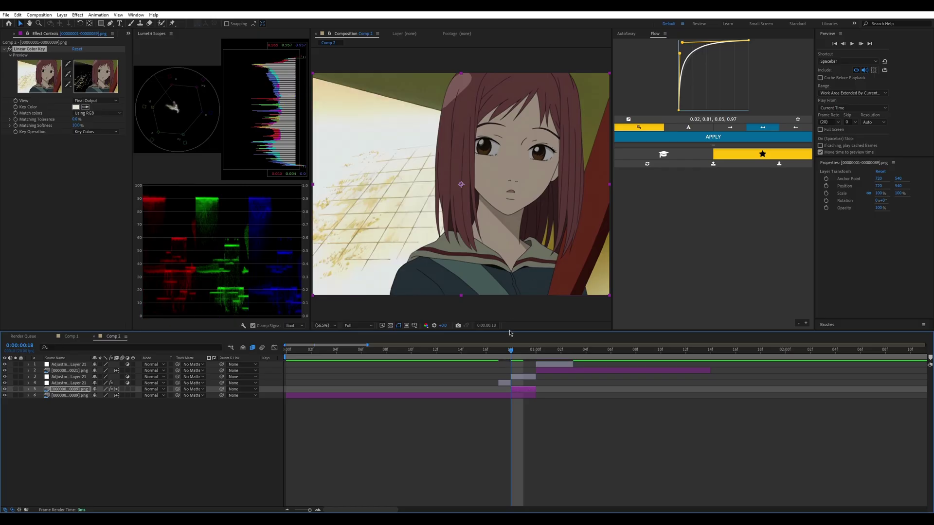
Step: Apply the Mosaic effect to the adjustment layer starting at 0:00:00:18 with 120 horizontal and 120 vertical blocks
mouse_move(509, 351)
left_mouse_down()
mouse_move(523, 352)
mouse_move(500, 354)
mouse_move(523, 356)
mouse_move(512, 351)
left_mouse_up()
left_click(530, 378)
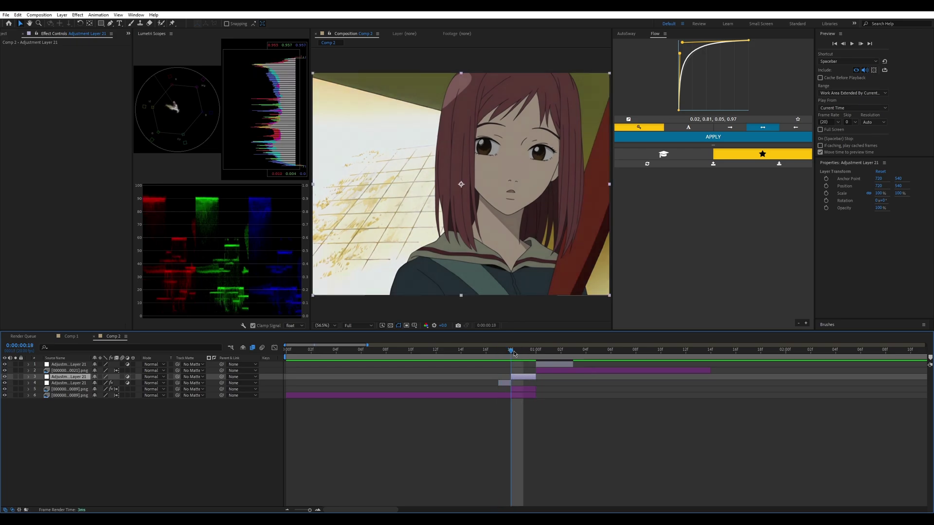
key("ctrl+space")
type("mosaic")
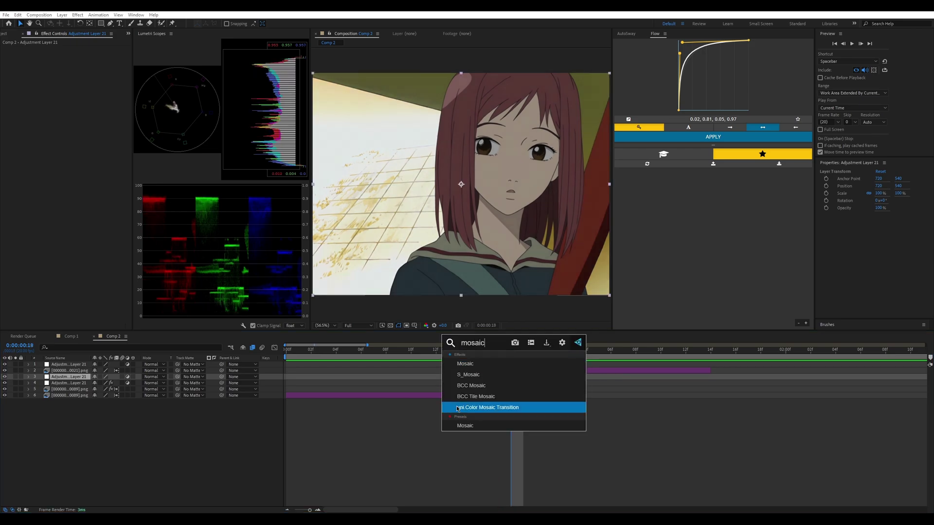
left_click(480, 365)
left_click(75, 55)
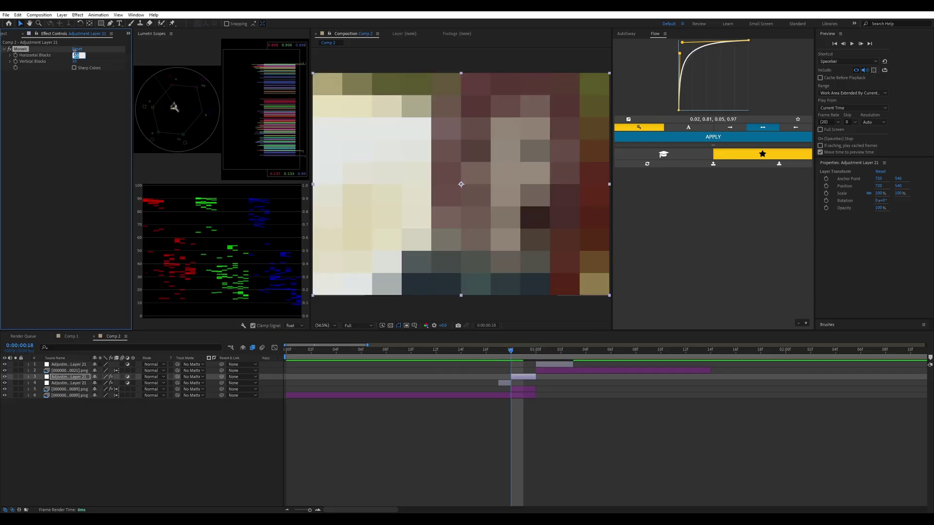
type("120")
key("Tab")
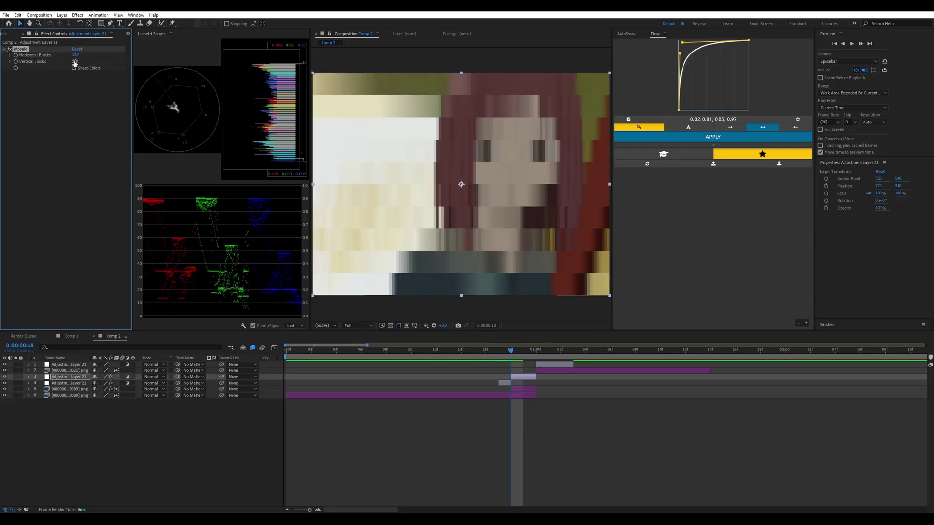
type("120")
key("Return")
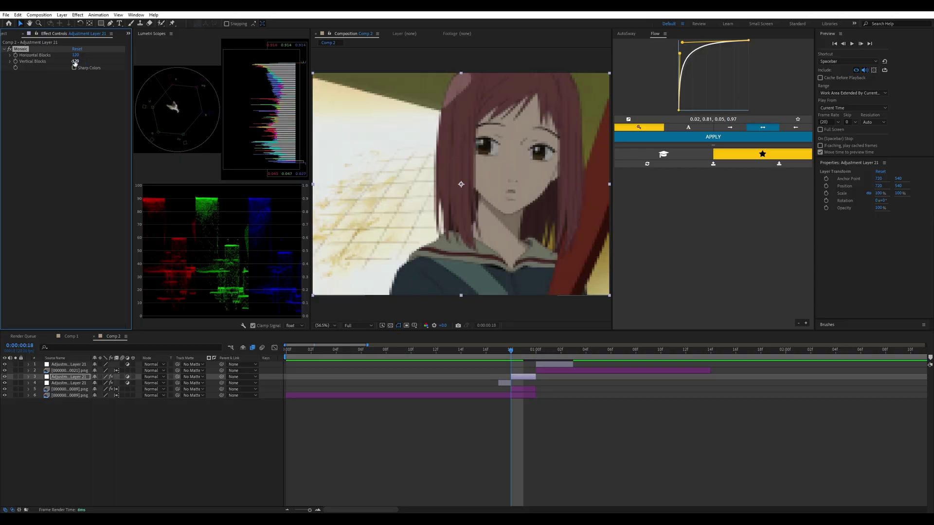
Step: Split the Mosaic adjustment layer at 0:00:00:19 and apply CC Image Wipe to its later piece
mouse_move(511, 360)
left_mouse_down()
mouse_move(504, 354)
mouse_move(524, 354)
left_mouse_up()
key("ctrl+shift+d")
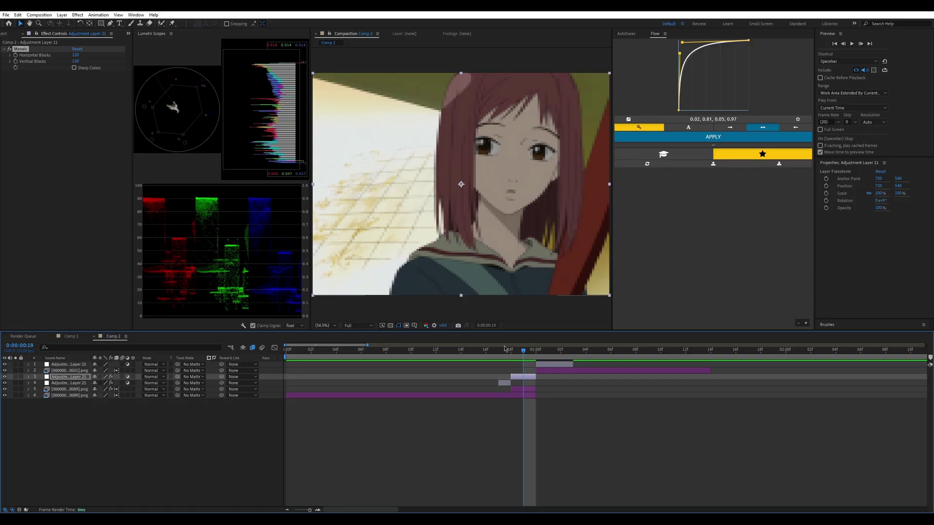
key("ctrl+space")
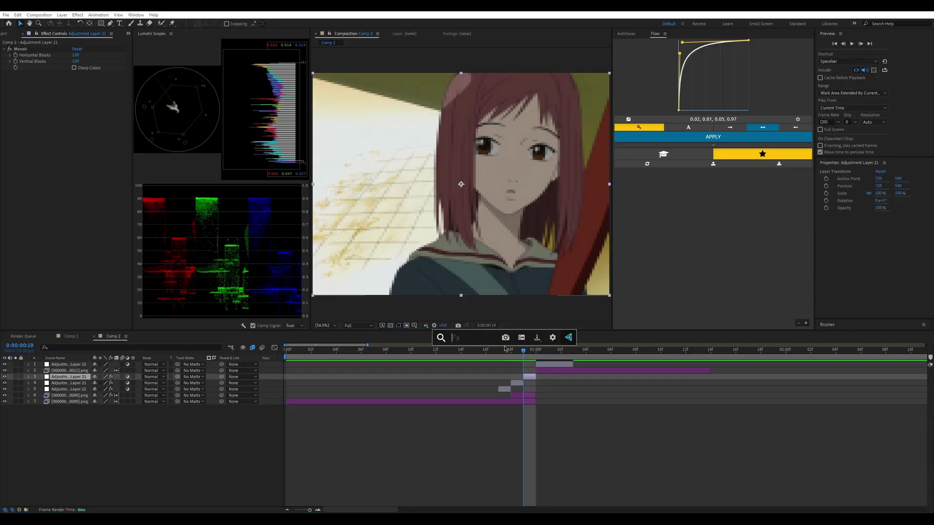
type("hot")
key("Return")
type("image")
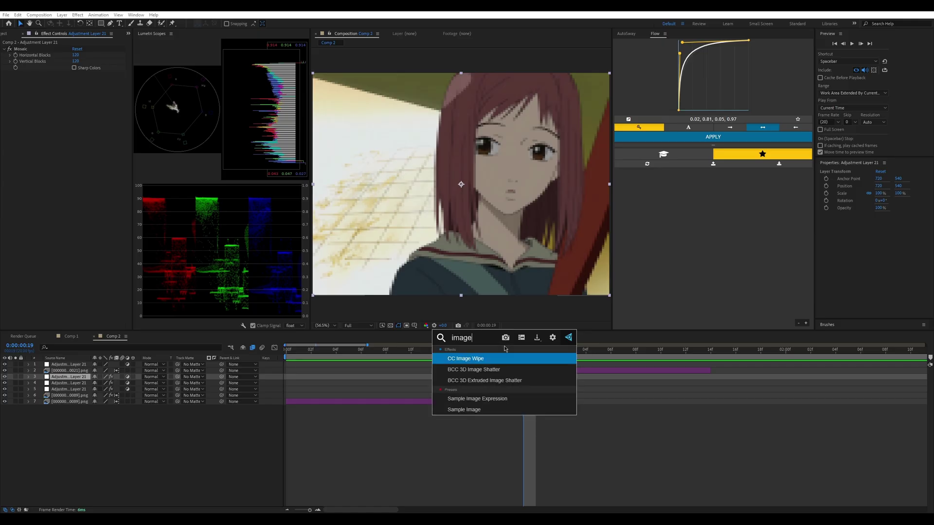
key("Return")
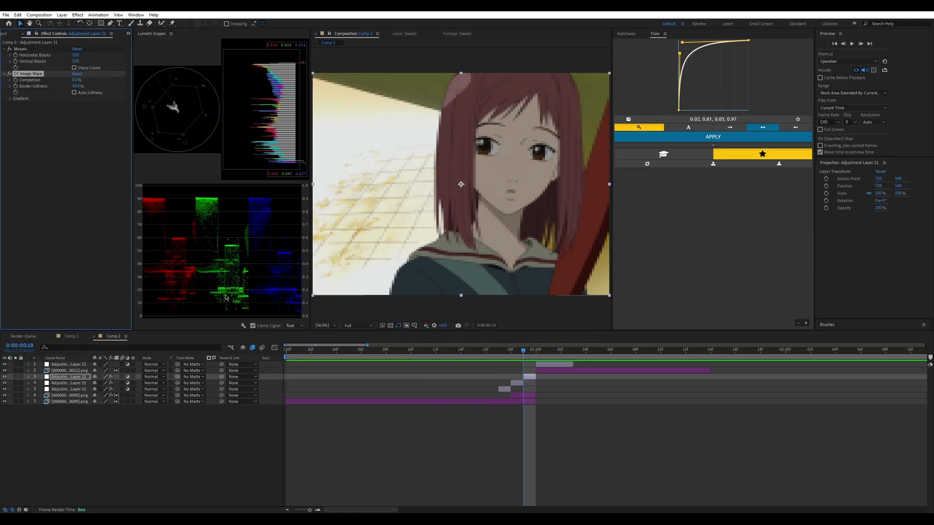
Step: Set the CC Image Wipe Completion to about 34% and remove Mosaic from the same adjustment layer
left_click(75, 82)
left_click_drag(75, 81, 87, 80)
left_click(54, 228)
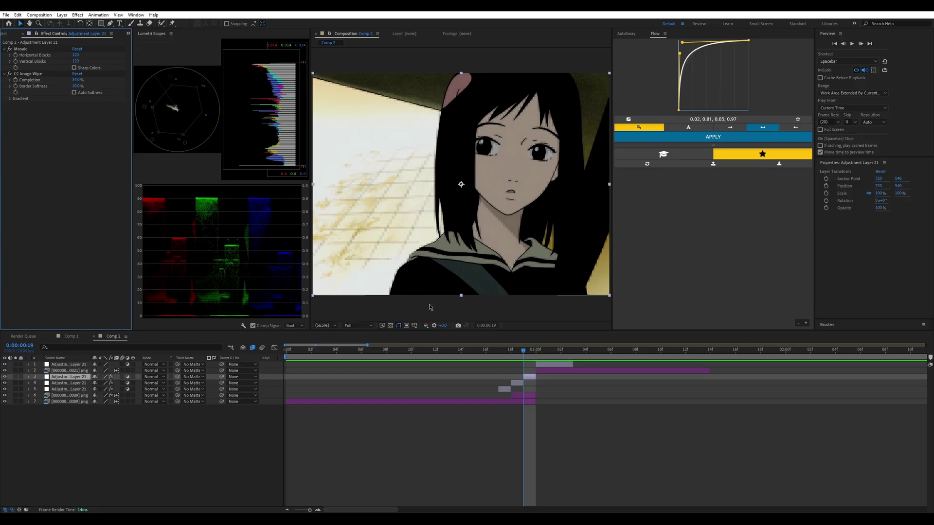
right_click(21, 50)
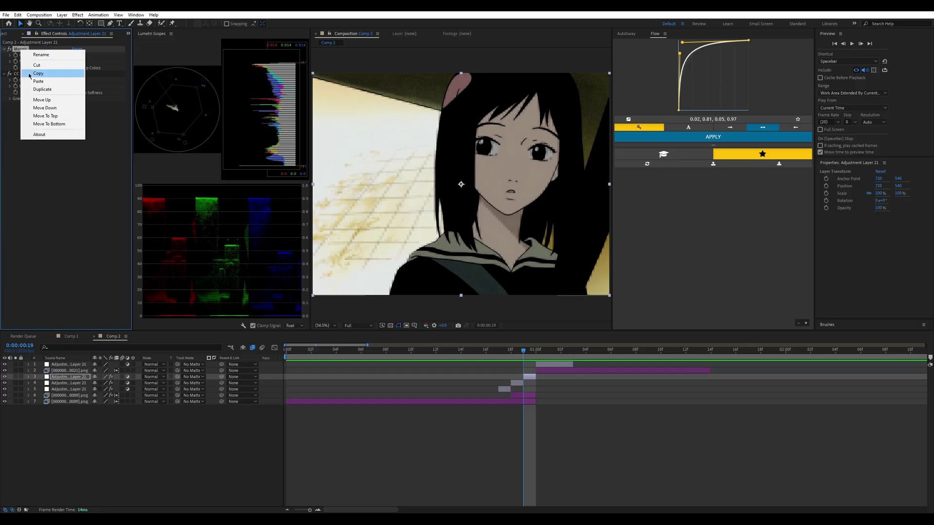
left_click(33, 68)
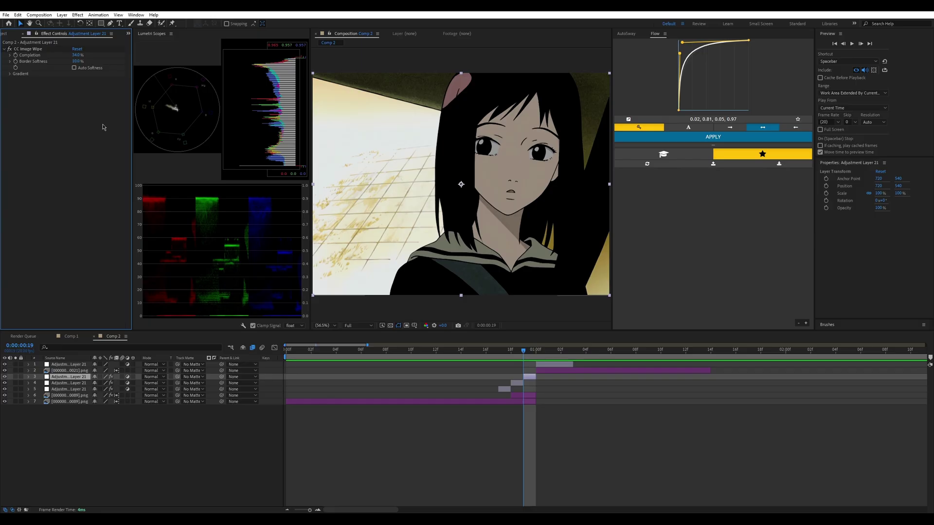
Step: Add Venetian Blinds to the adjustment layer at 0:00:00:19 with Transition Completion at 40%
key("ctrl+space")
type("vene")
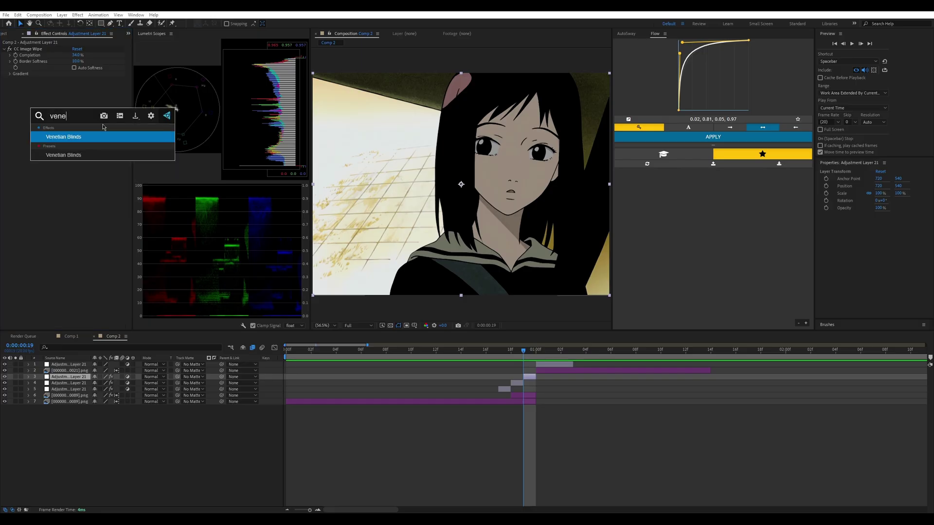
key("Return")
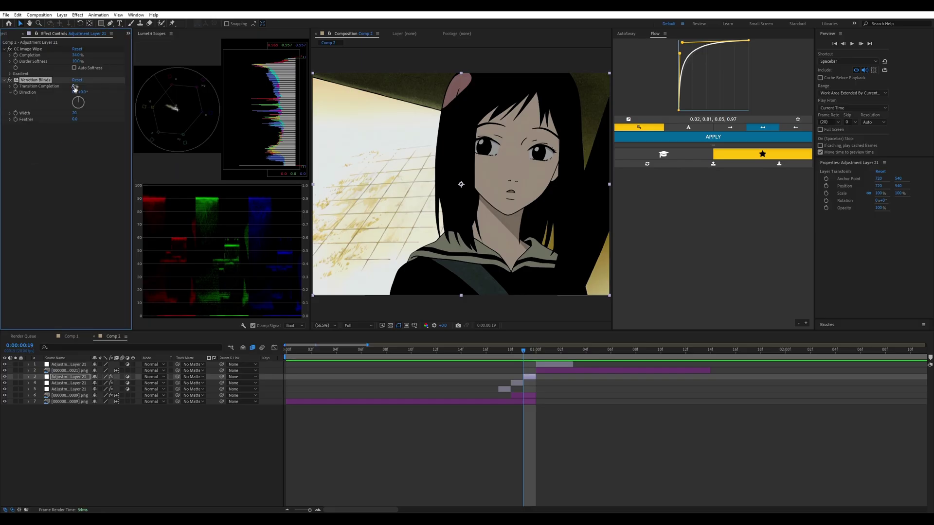
left_click(75, 86)
key("Return")
Step: Set the Venetian Blinds Direction to 90° and Width to 10, and collapse both effects on the layer
left_click(83, 92)
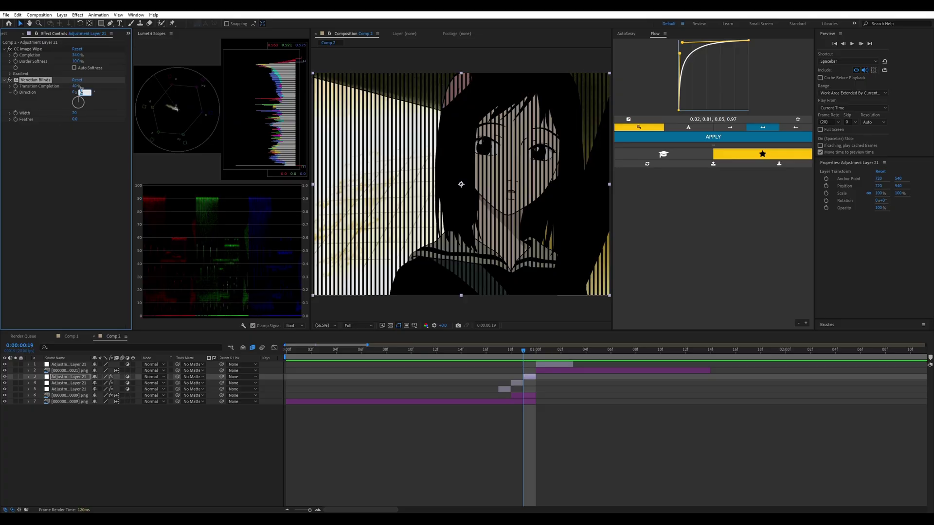
type("90")
key("Tab")
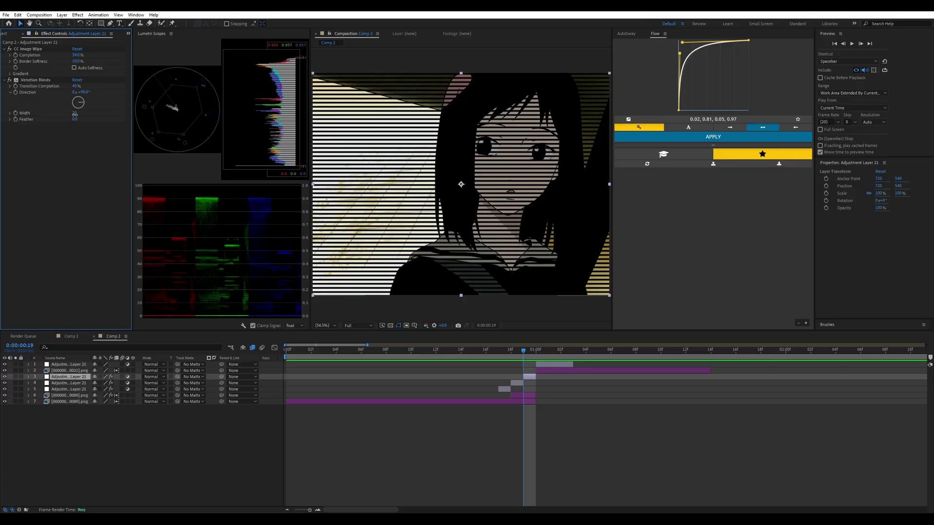
key("Return")
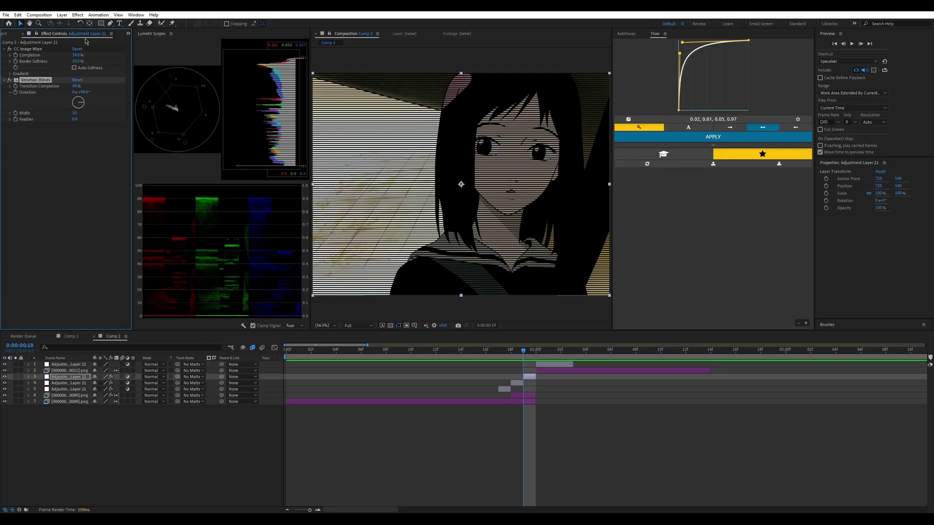
left_click(4, 49)
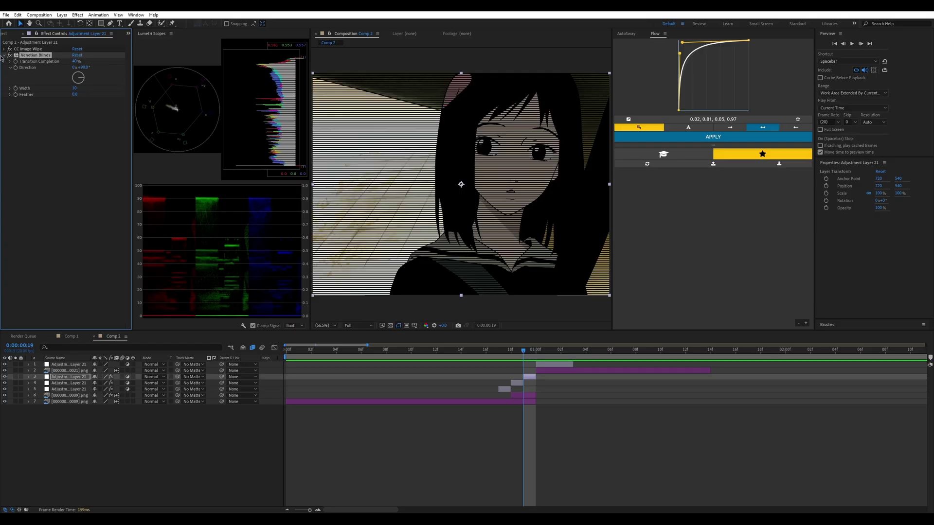
left_click(10, 131)
left_click(4, 55)
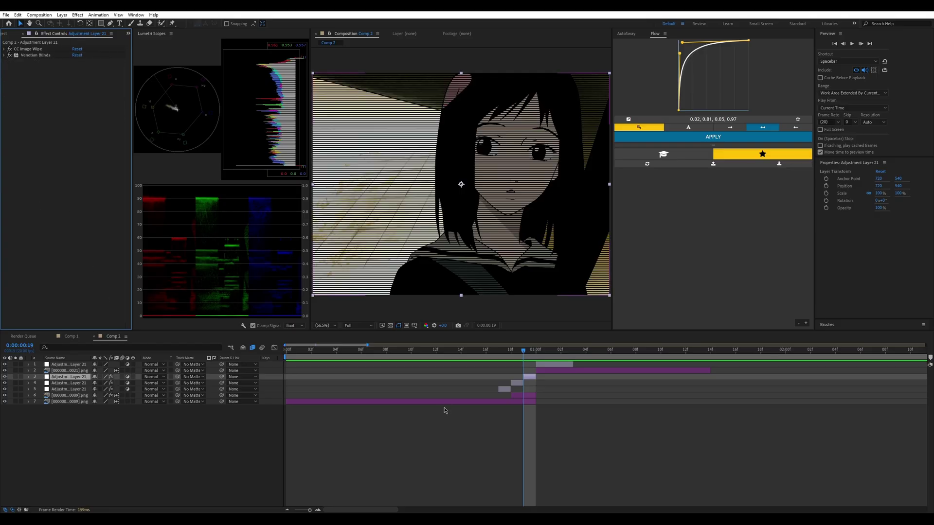
Step: Shift the second anime clip one frame earlier to start at 0:00:00:19 and split it at 0:00:01:00
left_click(523, 351)
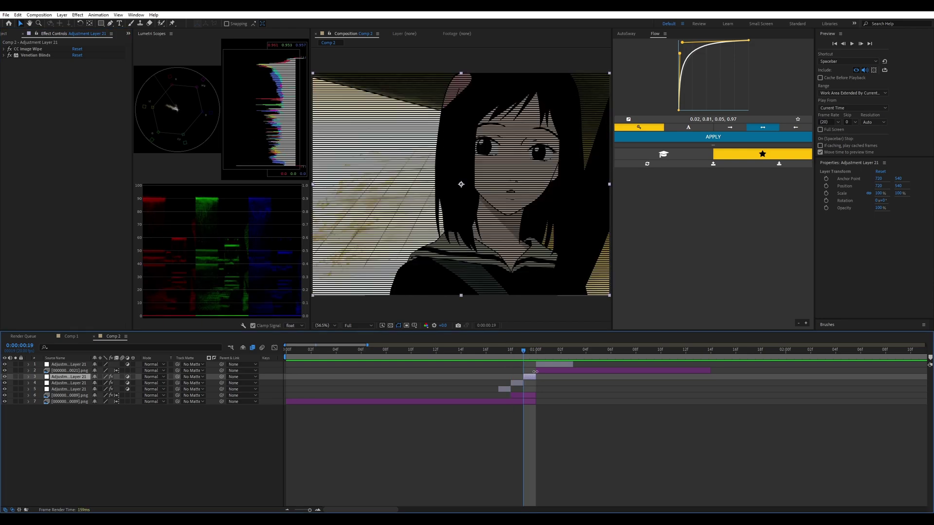
left_click(601, 371)
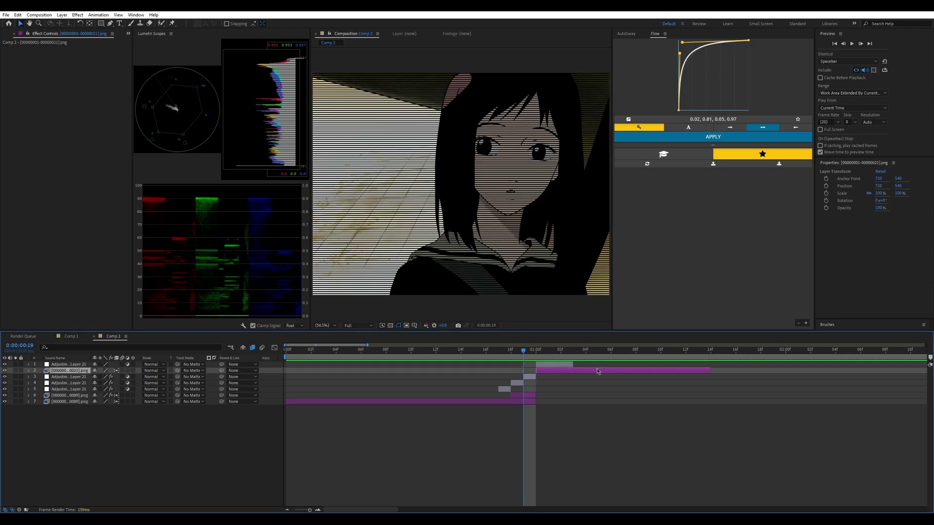
left_click_drag(597, 371, 585, 371)
left_click(537, 351)
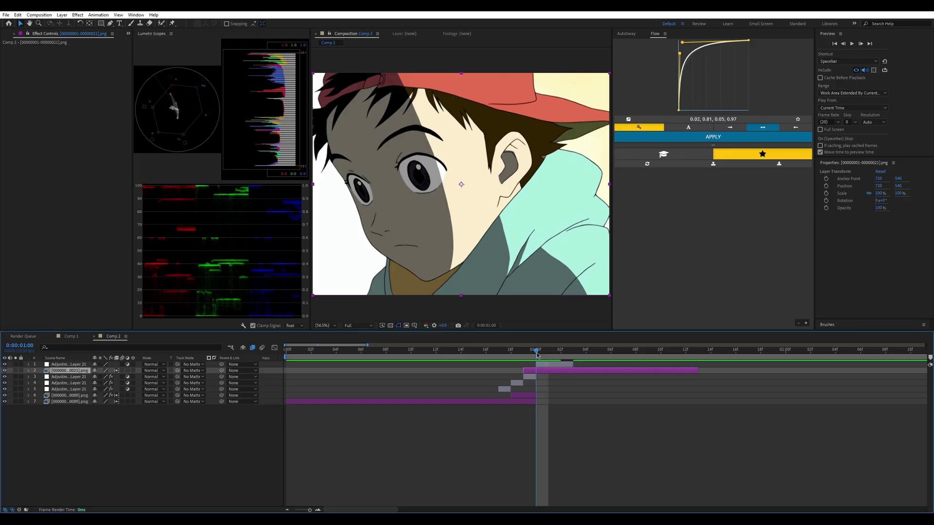
key("ctrl+shift+d")
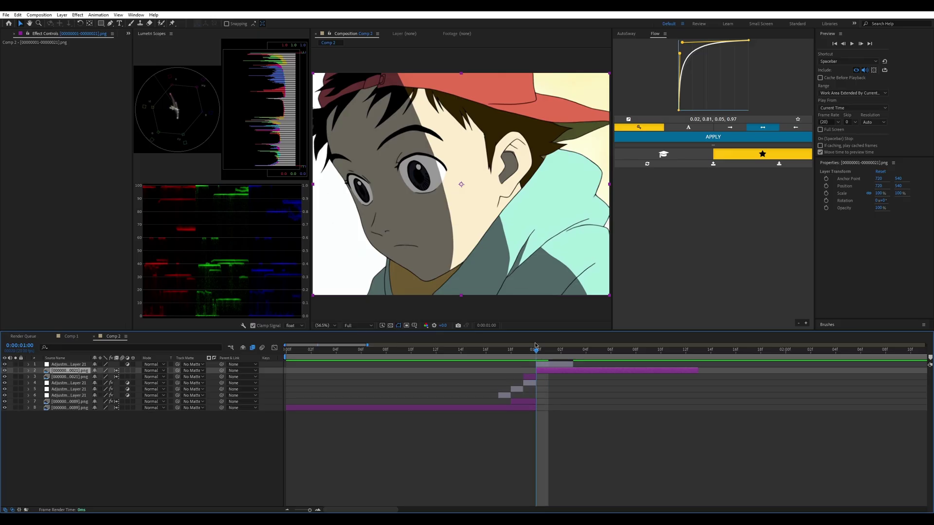
Step: Place the second clip's one-frame piece at 0:00:00:19 beneath the adjustment layers and the keyed copy of the first clip
left_click_drag(535, 350, 524, 350)
left_click(529, 377)
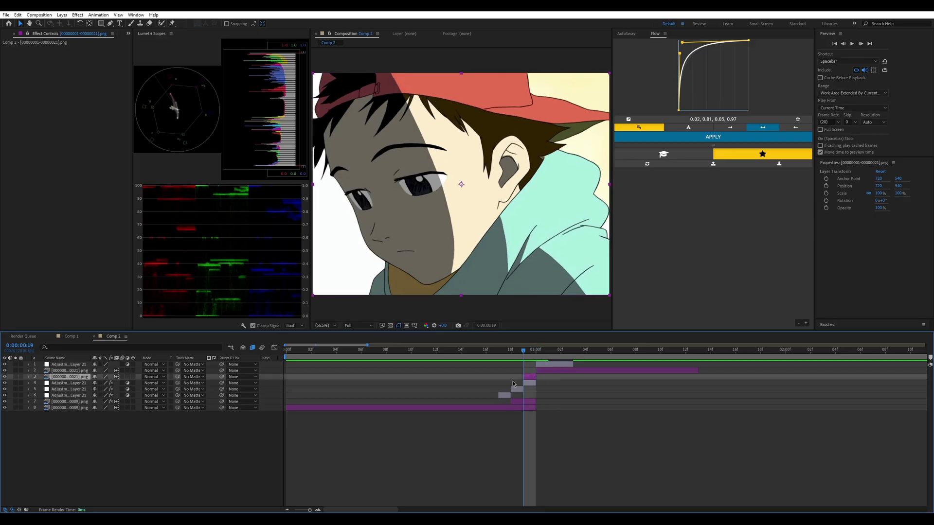
left_click_drag(68, 376, 74, 387)
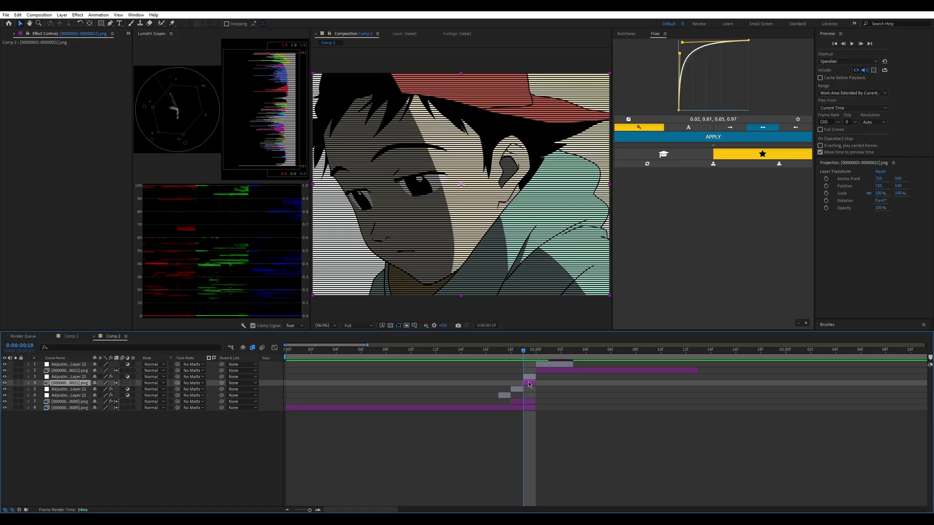
left_click(521, 402)
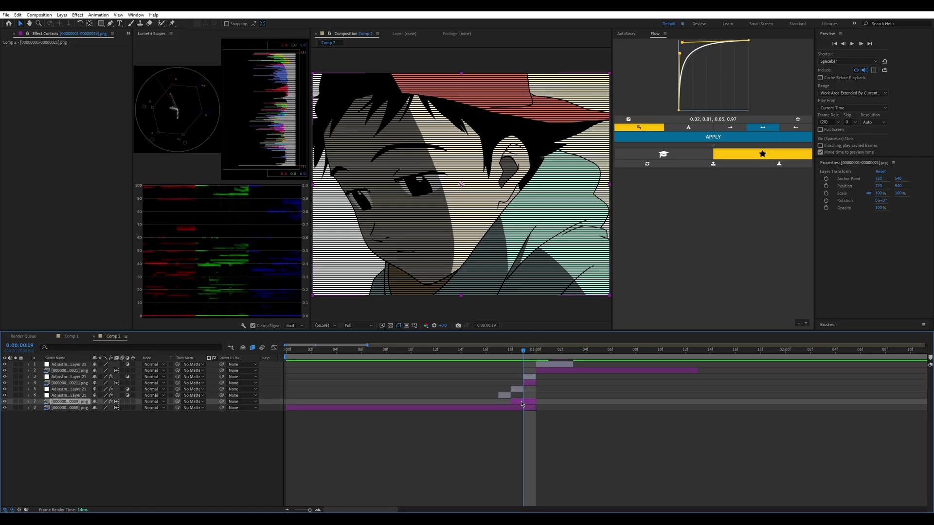
left_click(69, 383)
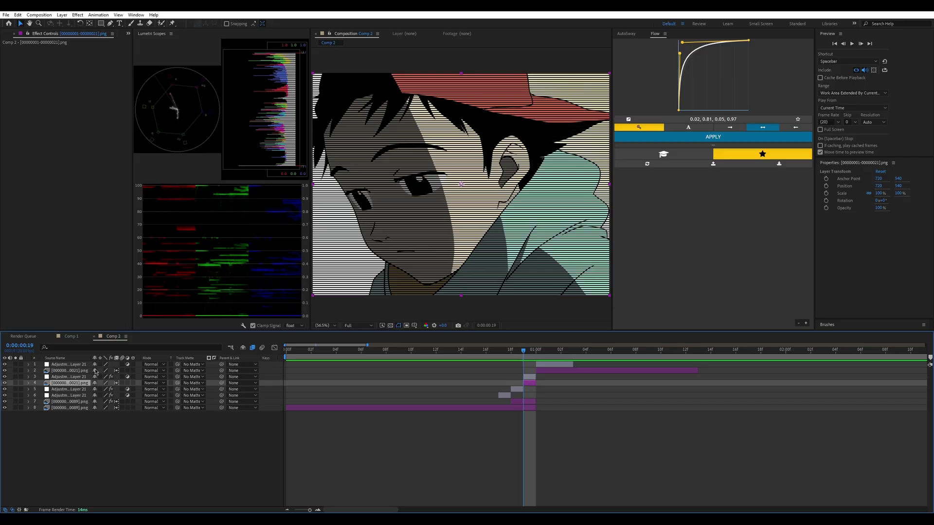
left_click_drag(73, 383, 75, 407)
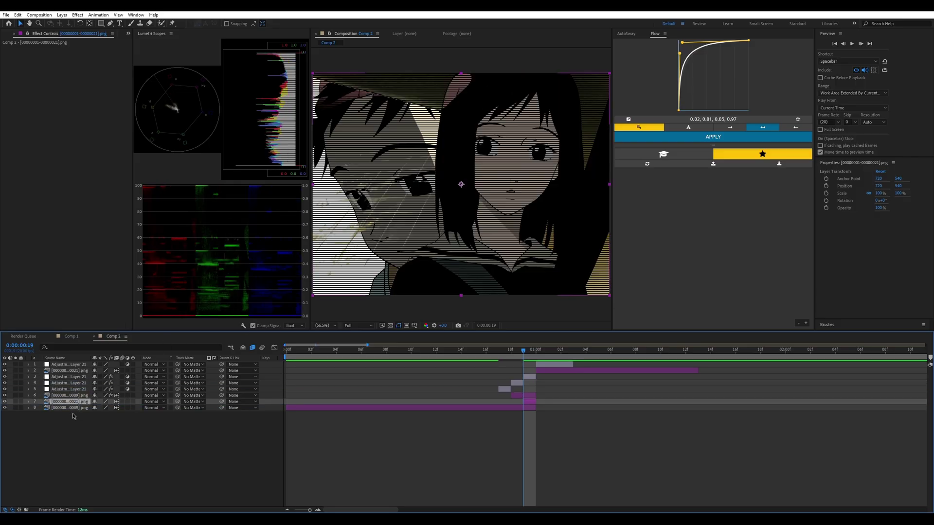
Step: Split the Linear Color Key copy of the first clip at 0:00:00:19 and select its later piece
left_click(530, 396)
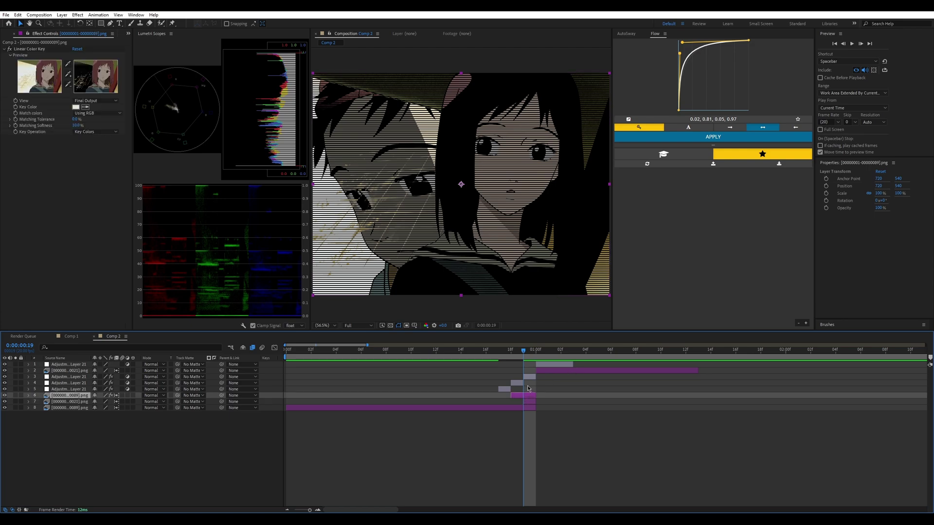
key("ctrl+d")
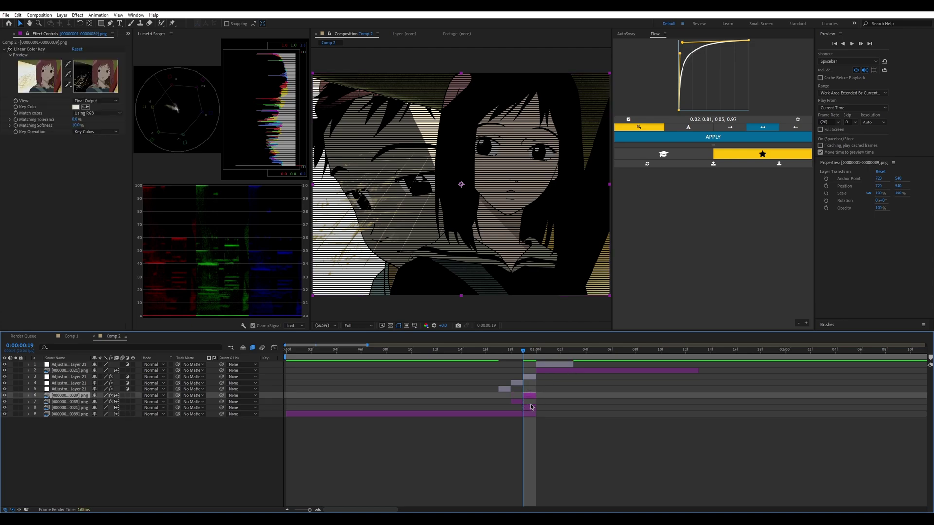
left_click(532, 408)
left_click(532, 396)
Step: Apply CC Image Wipe to the keyed clip's one-frame piece and raise Completion to about 19%
key("ctrl+space")
type("l")
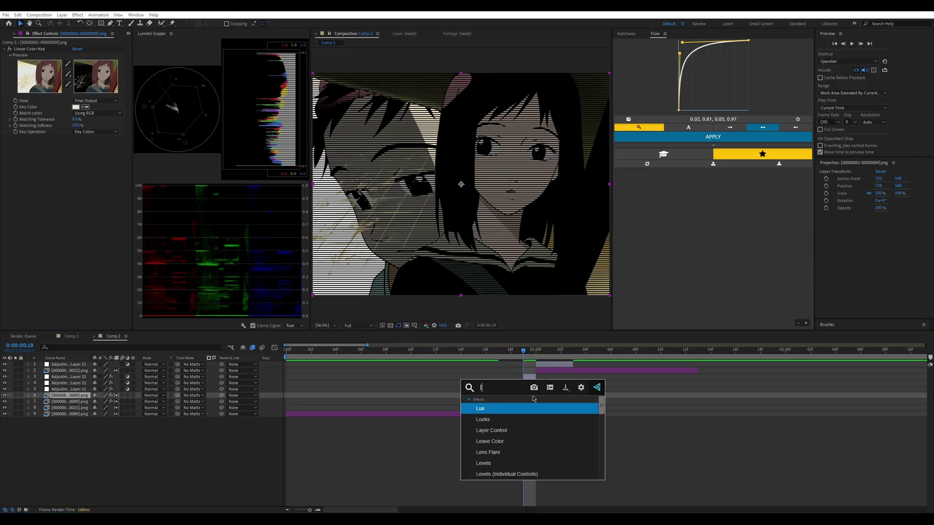
key("BackSpace")
type("ccimag")
key("Return")
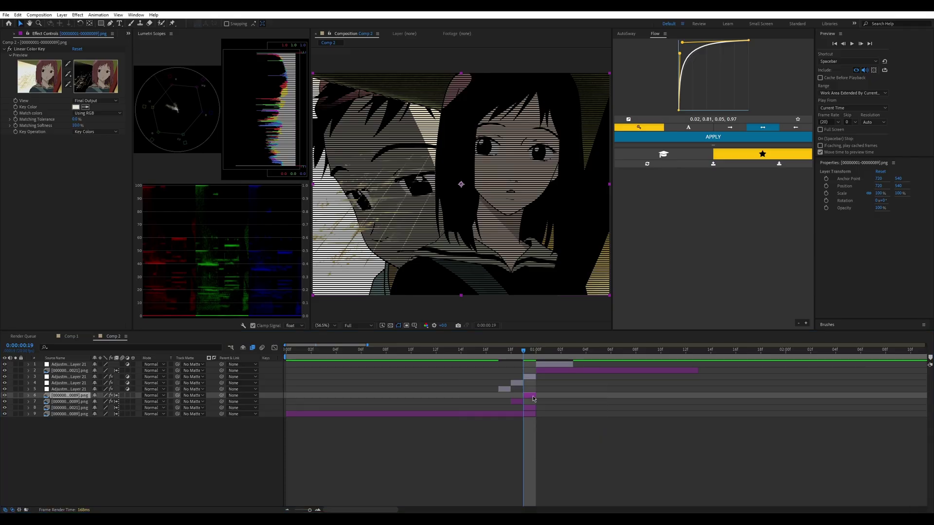
left_click_drag(76, 144, 86, 149)
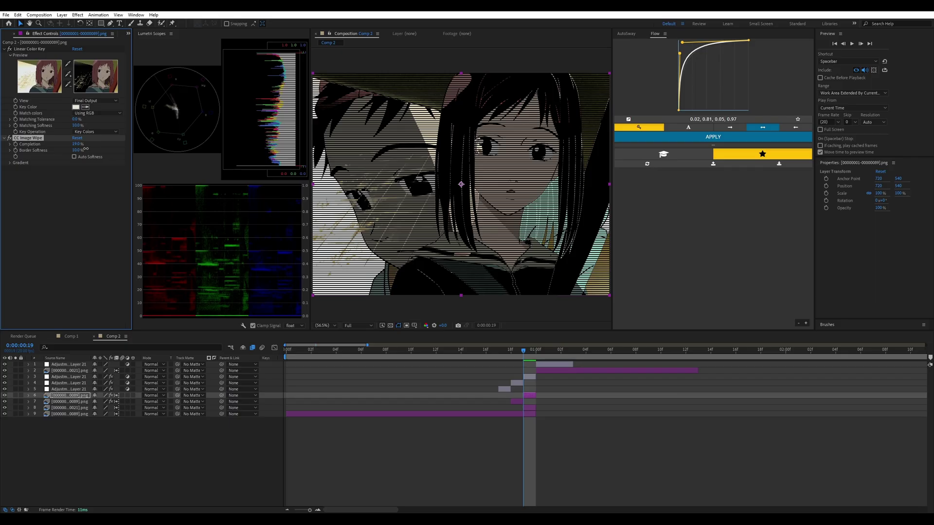
left_click(54, 210)
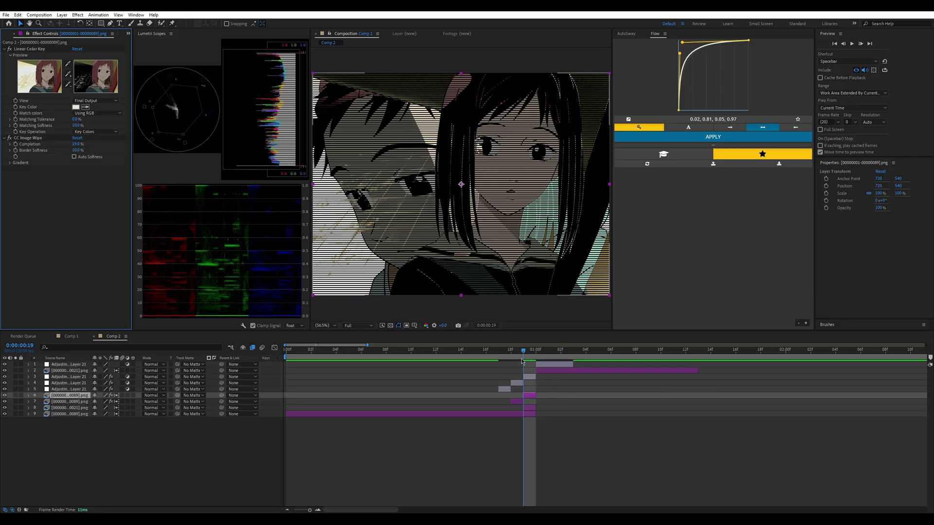
Step: Move the CC Image Wipe effect from the keyed clip's one-frame piece to the second clip's one-frame piece
left_click(676, 407)
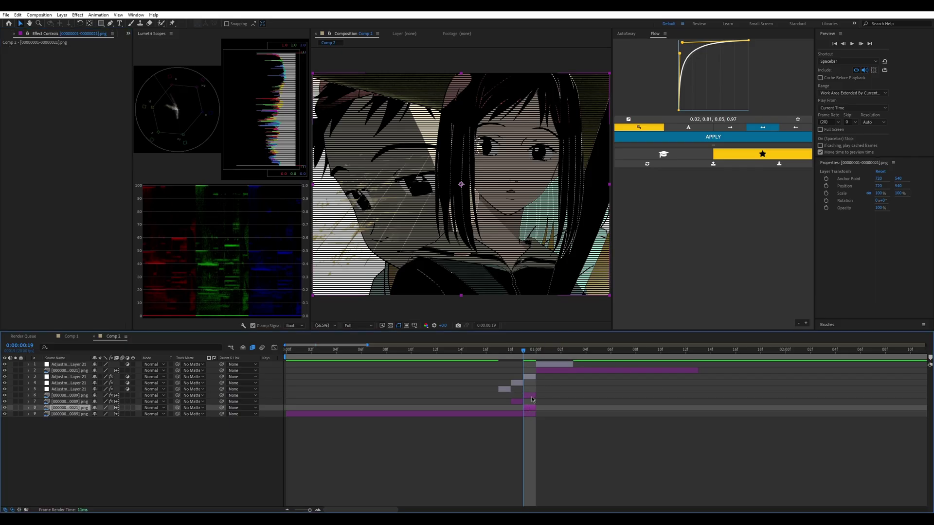
left_click(676, 395)
right_click(28, 140)
left_click(42, 155)
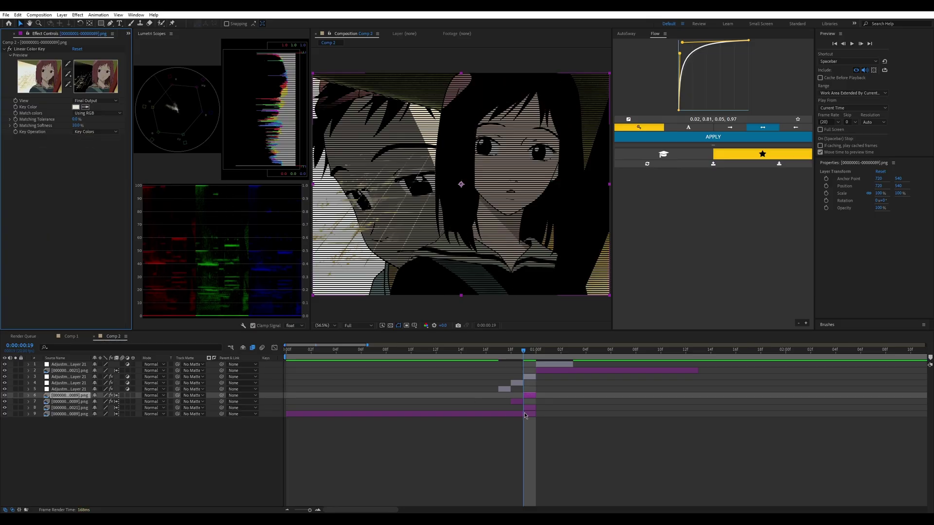
left_click(533, 409)
key("ctrl+v")
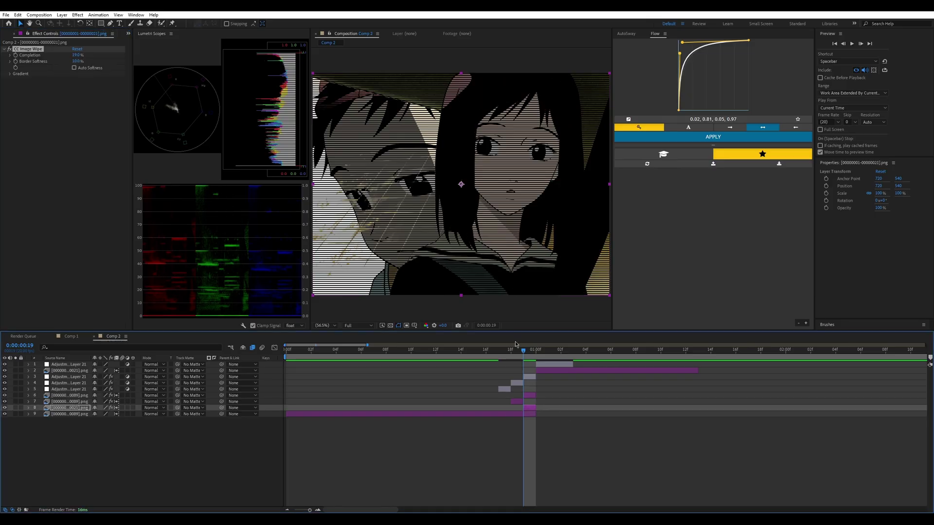
Step: Move the second clip's one-frame piece above the keyed layers and set its CC Image Wipe Completion to about 33% and Border Softness to about 34%
left_click_drag(77, 409, 91, 398)
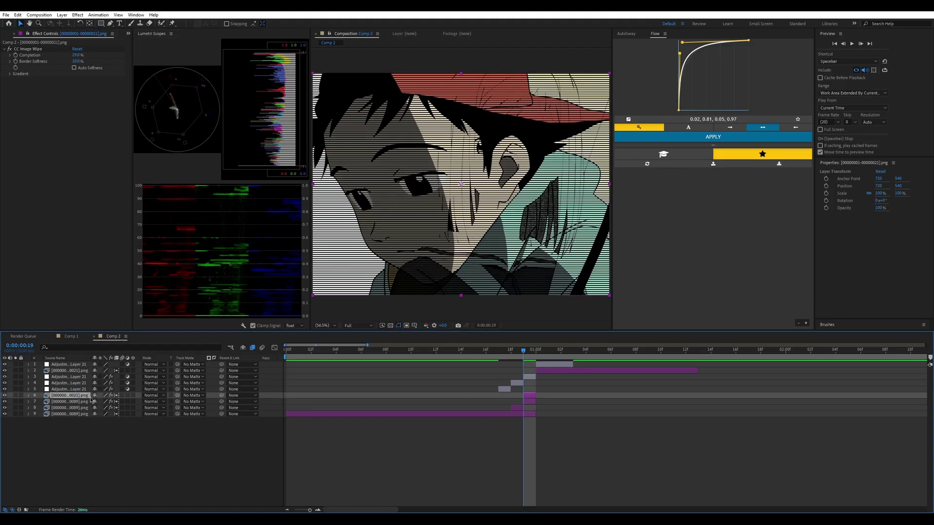
left_click_drag(73, 54, 86, 55)
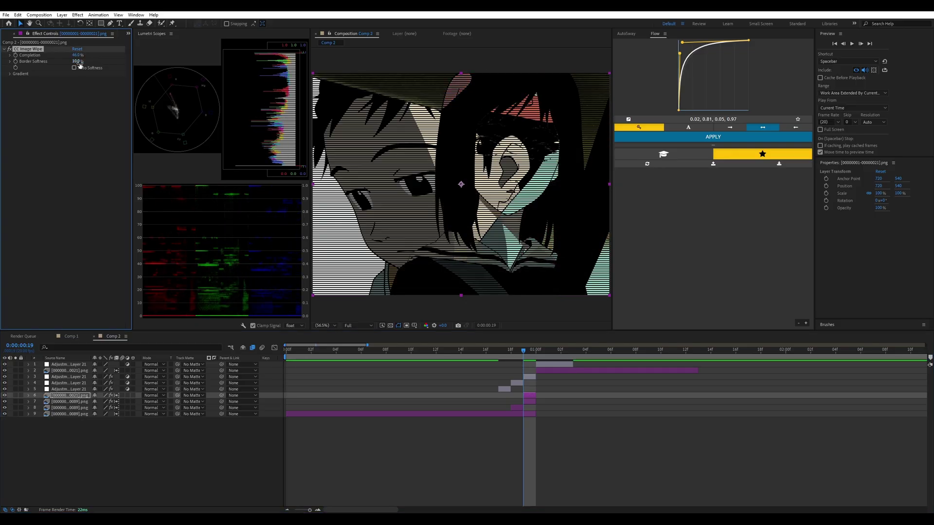
left_click_drag(76, 62, 75, 55)
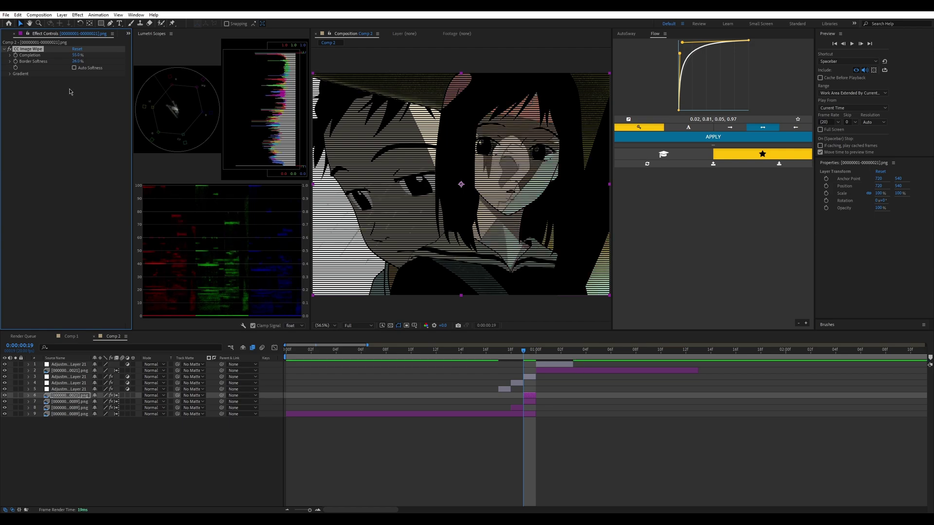
Step: Add a new adjustment layer above the one-frame adjustment pieces and trim its start to 0:00:00:18
mouse_move(520, 351)
left_mouse_down()
mouse_move(481, 356)
mouse_move(511, 357)
left_mouse_up()
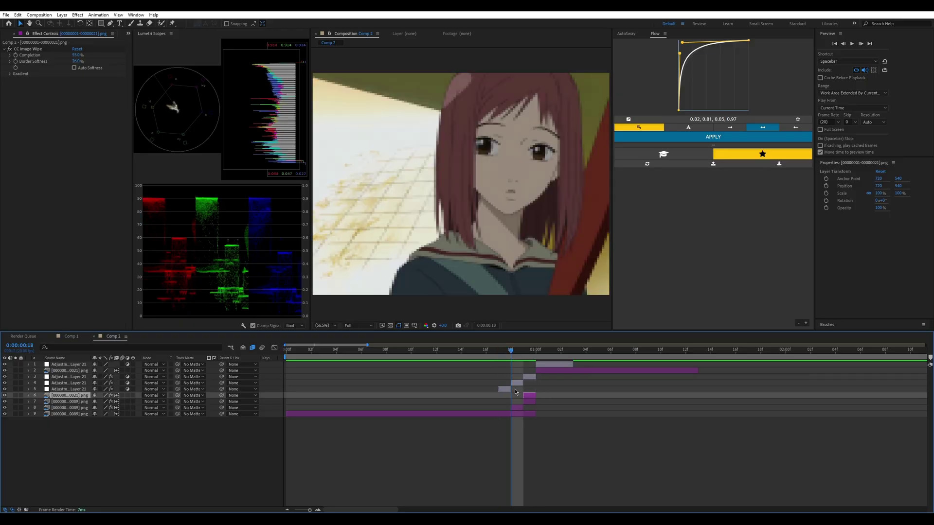
left_click(515, 384)
left_click(531, 377)
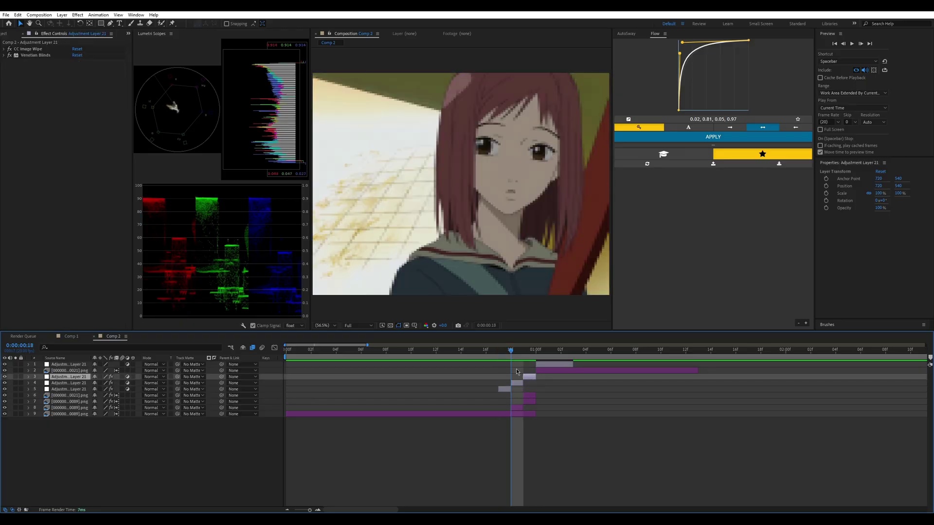
key("ctrl+y")
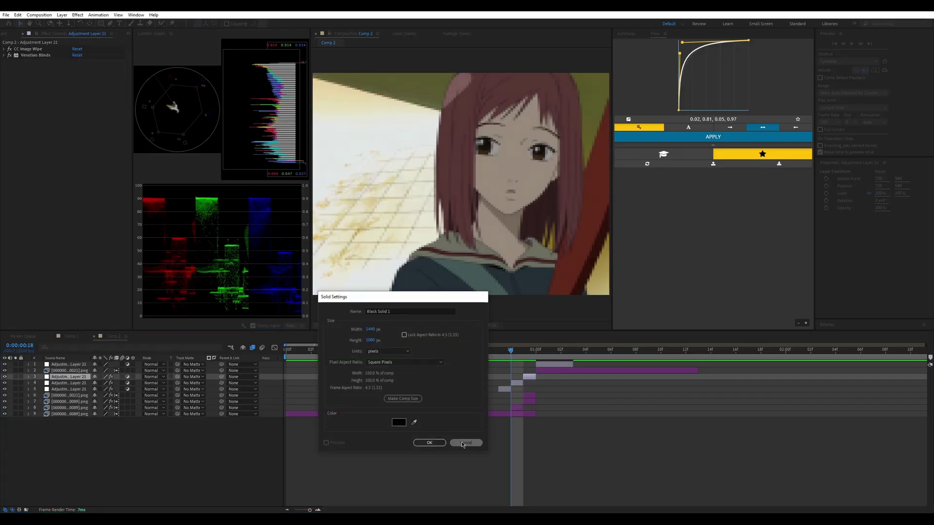
left_click(465, 442)
key("ctrl+alt+y")
key("ctrl+shift+d")
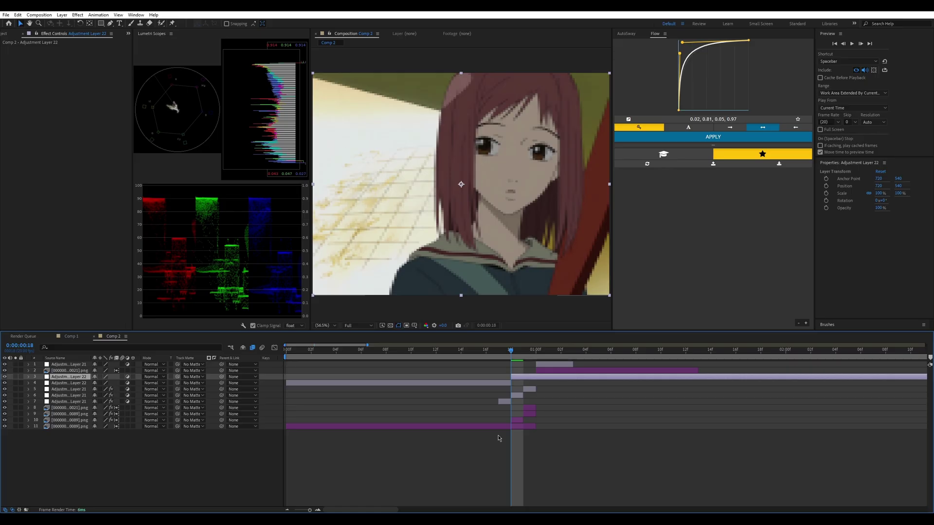
left_click(503, 383)
key("Delete")
Step: Trim the new adjustment layer's end to 0:00:01:00 and save the project
key("Page_Down")
key("Page_Down")
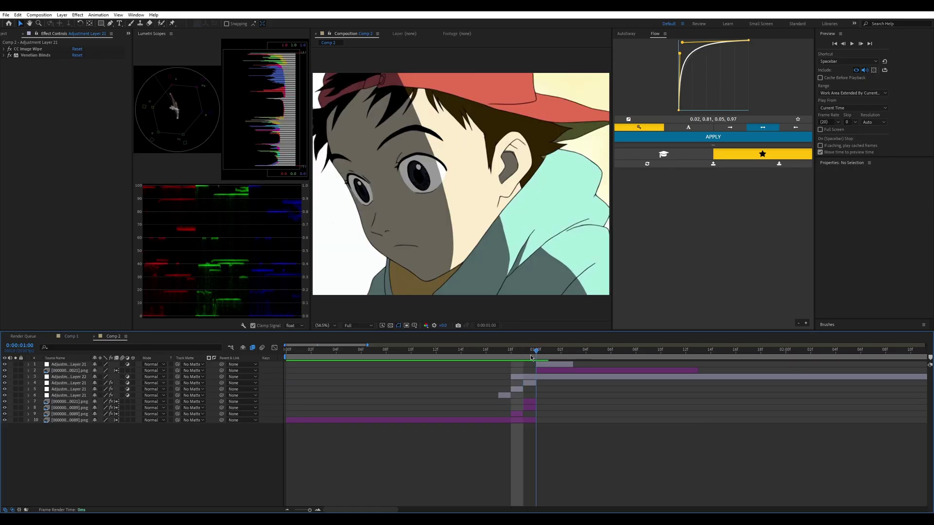
left_click(546, 378)
key("ctrl+shift+d")
key("Delete")
key("ctrl+s")
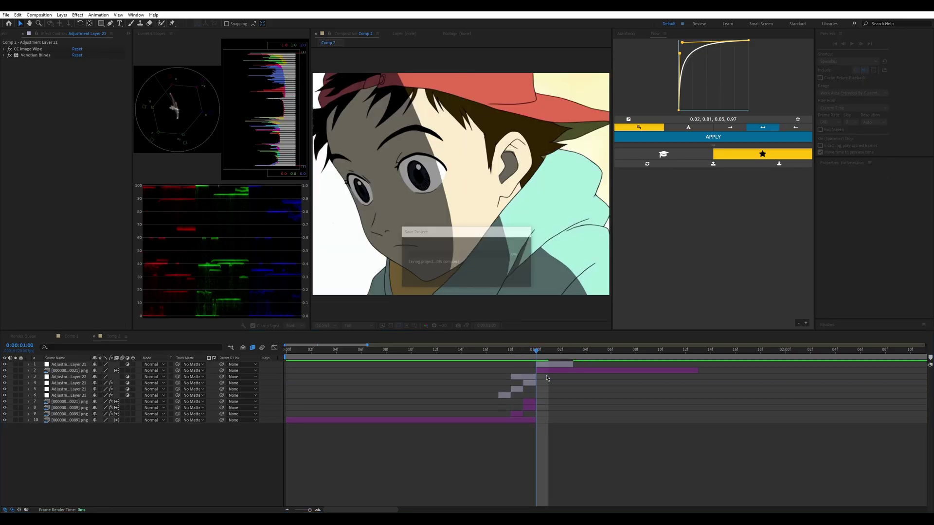
Step: Split the new two-frame adjustment layer at 0:00:00:19
left_click(526, 351)
left_click(528, 379)
key("ctrl+shift+d")
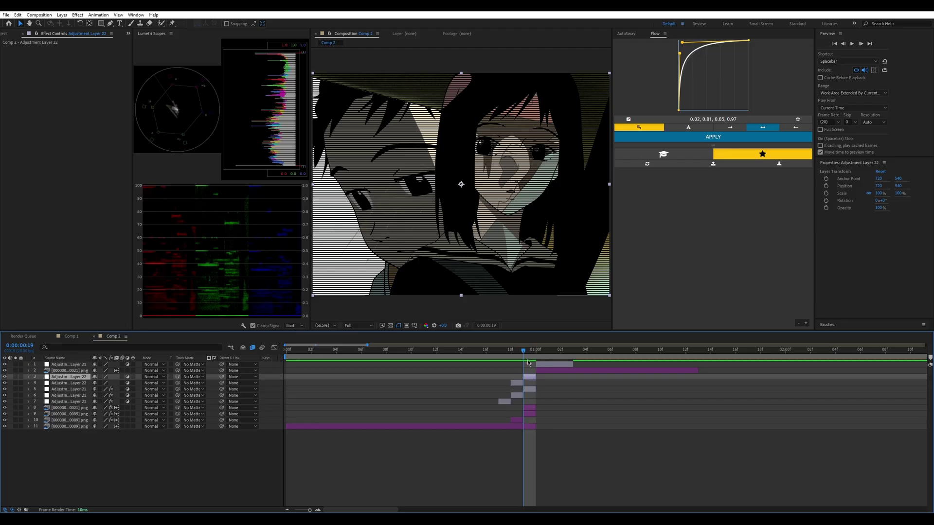
Step: Apply the Transform effect to the new adjustment layer's one-frame piece at 0:00:00:18
key("Page_Up")
left_click(514, 383)
key("ctrl+space")
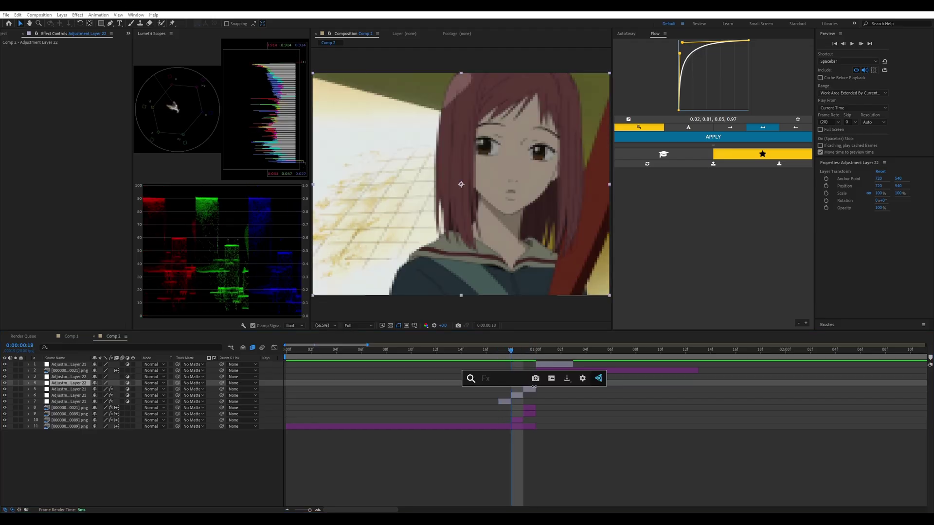
type("tran")
key("Return")
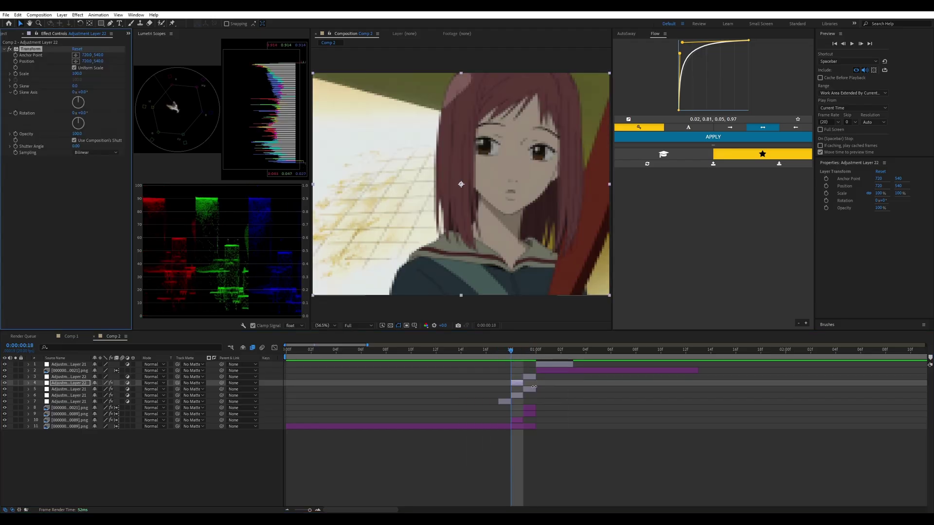
Step: Add Motion Tile with Output Width and Height 200 and Mirror Edges enabled, and place Transform below it
key("ctrl+space")
type("motion tile")
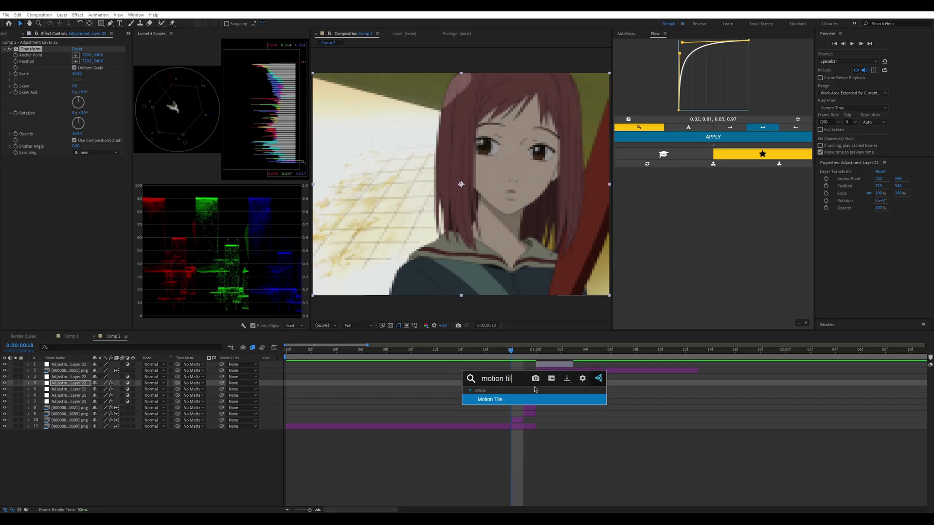
key("Return")
left_click(77, 184)
type("2")
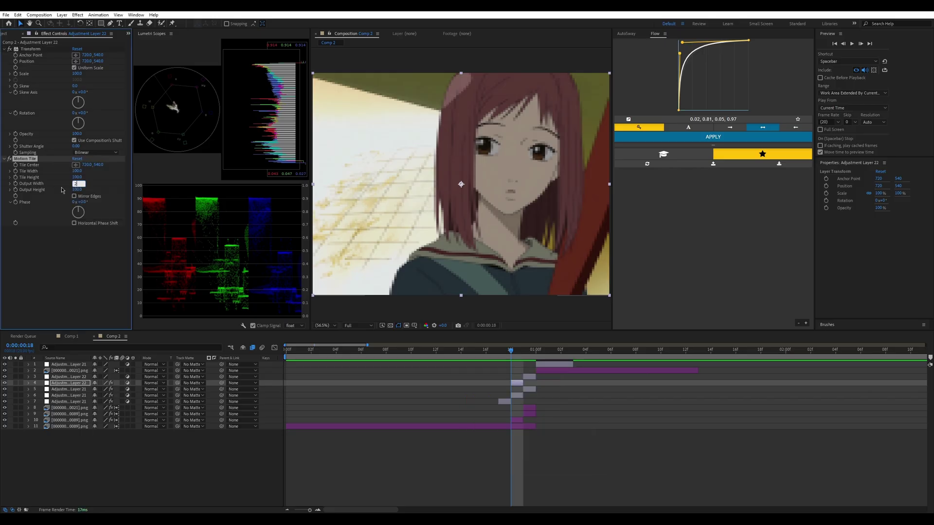
type("00")
left_click(77, 189)
key("Return")
left_click(74, 196)
left_click_drag(31, 49, 38, 238)
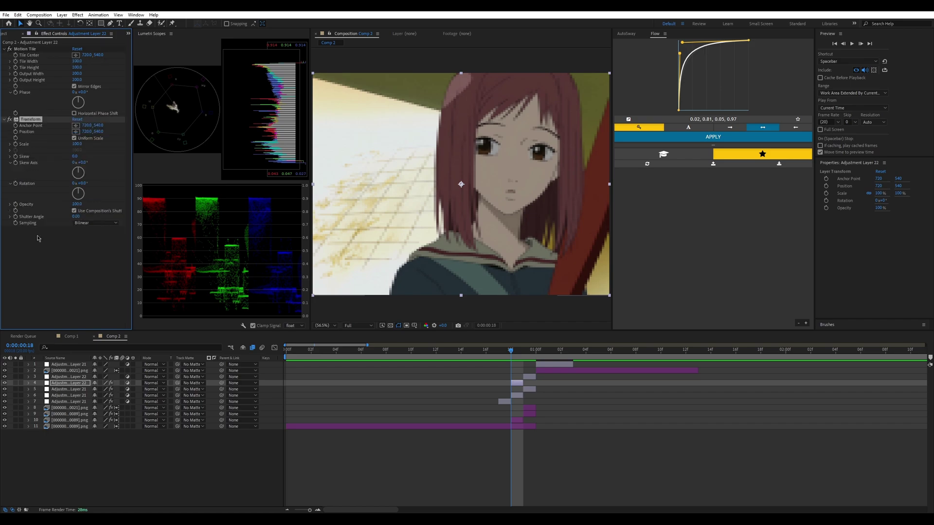
Step: Set Transform's Position to about 720, 560 and extend the adjustment piece by one frame to end at 0:00:01:00
left_click_drag(98, 131, 100, 137)
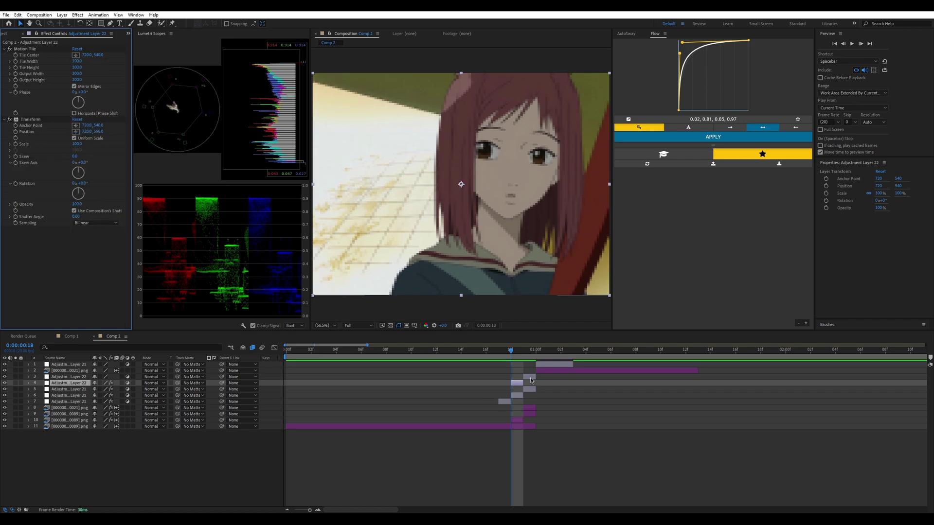
left_click_drag(523, 383, 533, 384)
left_click(522, 354)
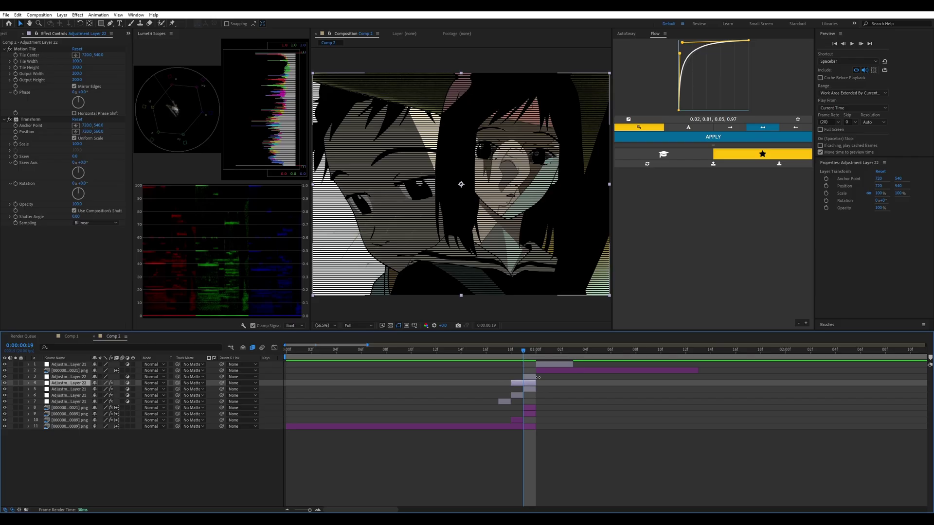
Step: Start keyframes for Transform's Position and Scale at 0:00:00:18 and lower Scale slightly below 100
key("Page_Up")
left_click(15, 147)
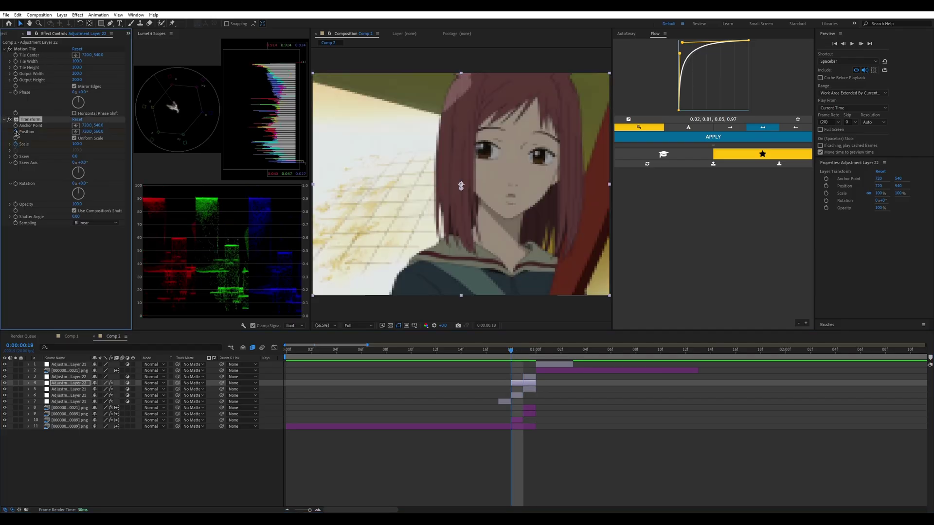
left_click(15, 131)
left_click(77, 143)
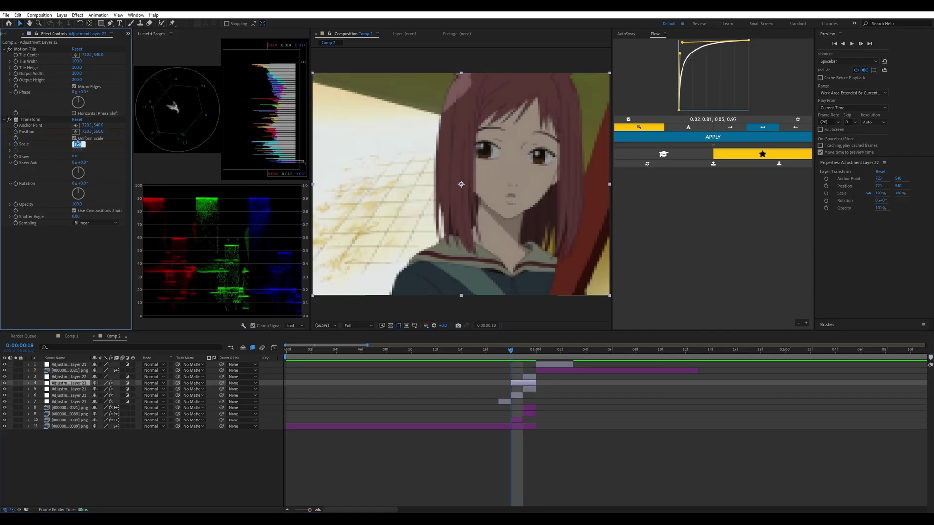
key("Return")
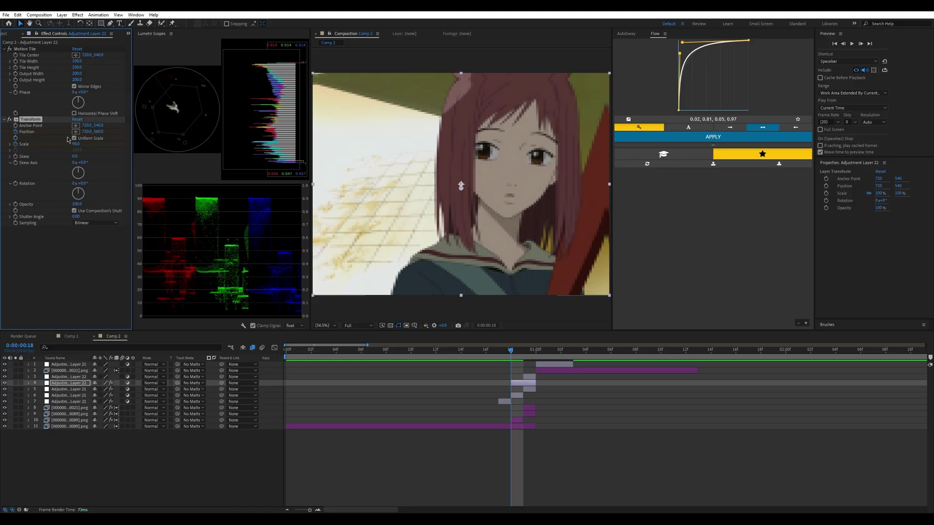
Step: Keyframe Transform at 0:00:00:19 with Position at about 730, 530 and Scale at 105
mouse_move(524, 354)
left_mouse_down()
mouse_move(513, 354)
mouse_move(536, 354)
left_mouse_up()
left_click(519, 354)
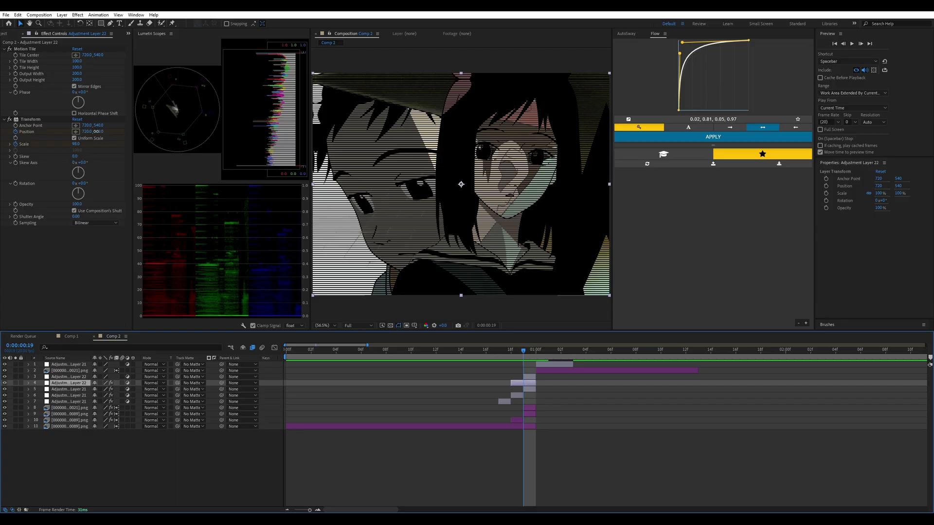
left_click_drag(98, 132, 84, 297)
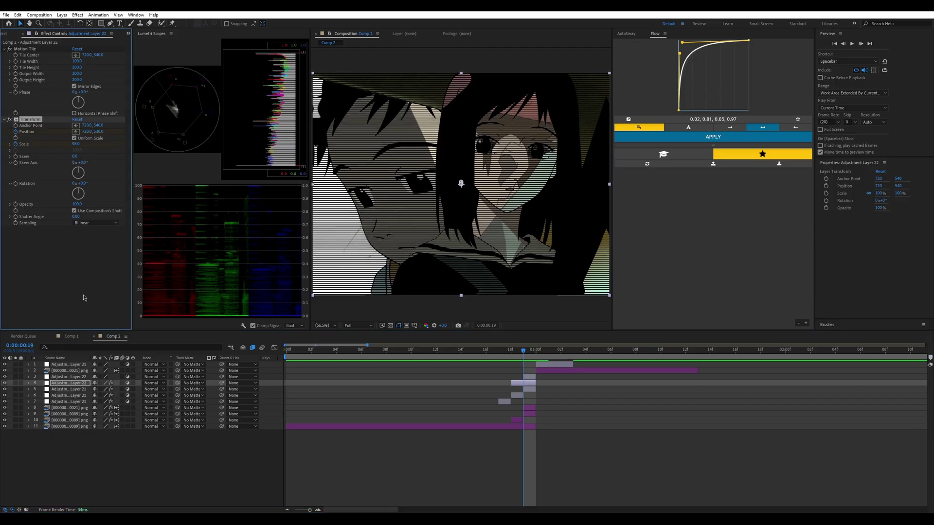
left_click(75, 145)
type("105")
key("Return")
left_click_drag(87, 132, 91, 132)
left_click(52, 321)
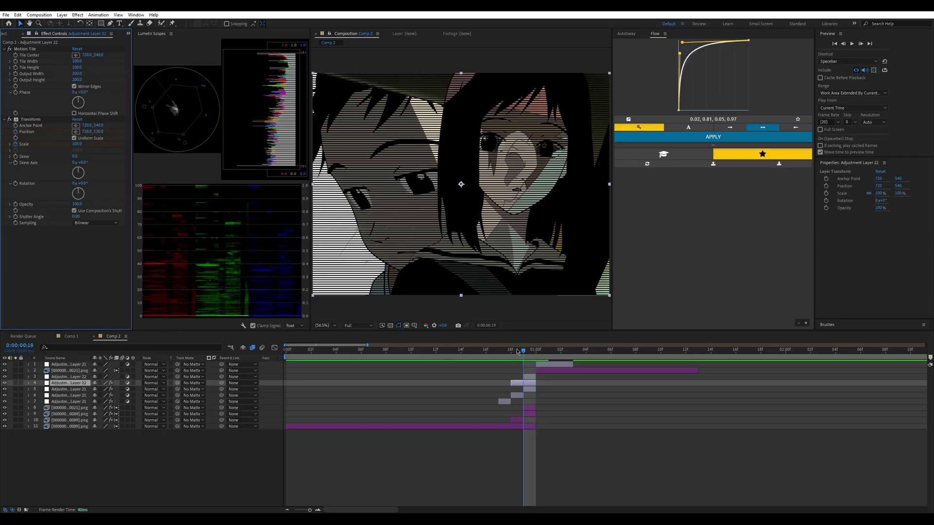
mouse_move(517, 351)
left_mouse_down()
mouse_move(485, 350)
mouse_move(519, 341)
left_mouse_up()
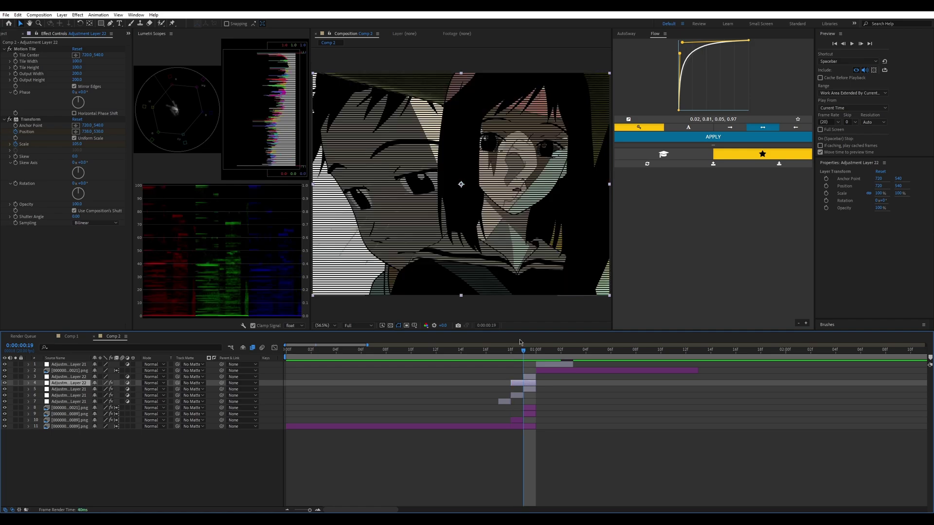
Step: Apply S_Hotspots to the adjustment layer's one-frame piece at 0:00:00:19 and lower its Threshold to about 0.27
left_click(527, 377)
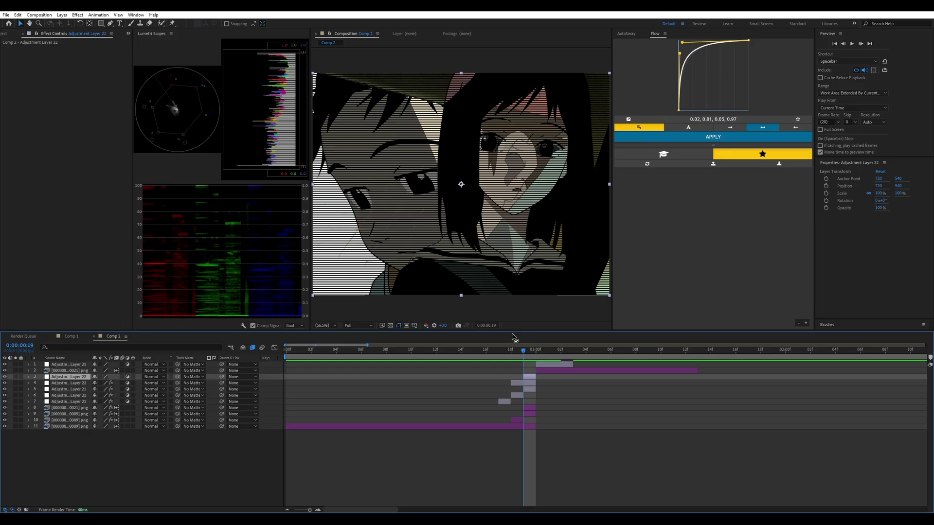
key("ctrl+space")
type("hot")
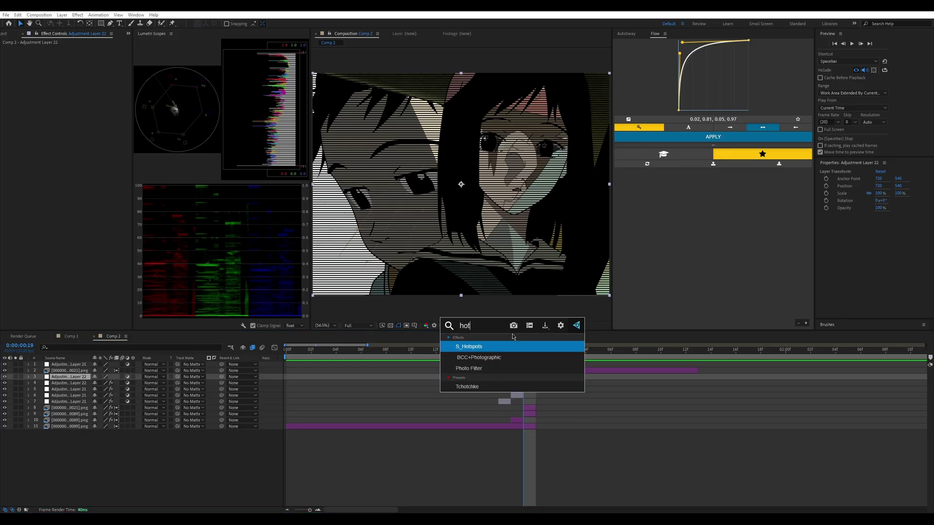
key("BackSpace")
key("BackSpace")
key("BackSpace")
type("hot")
key("Return")
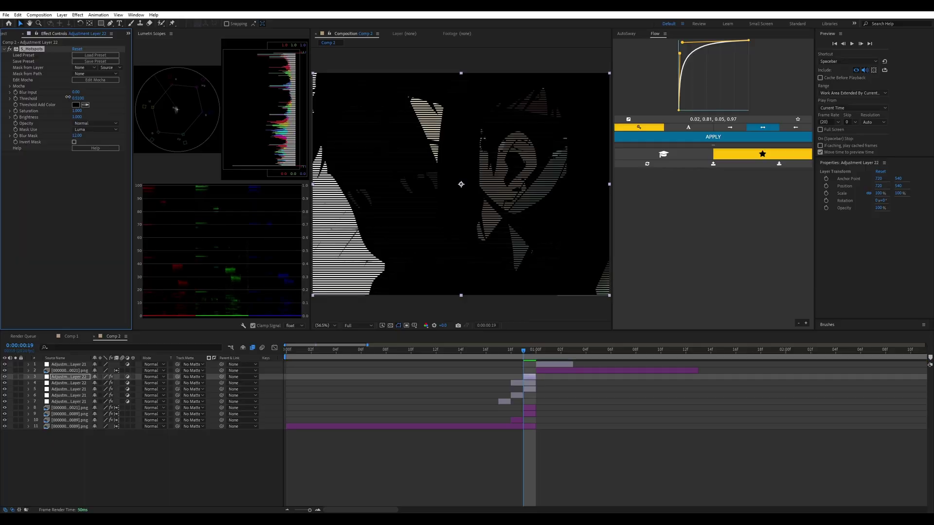
left_click_drag(68, 97, 59, 97)
left_click(54, 208)
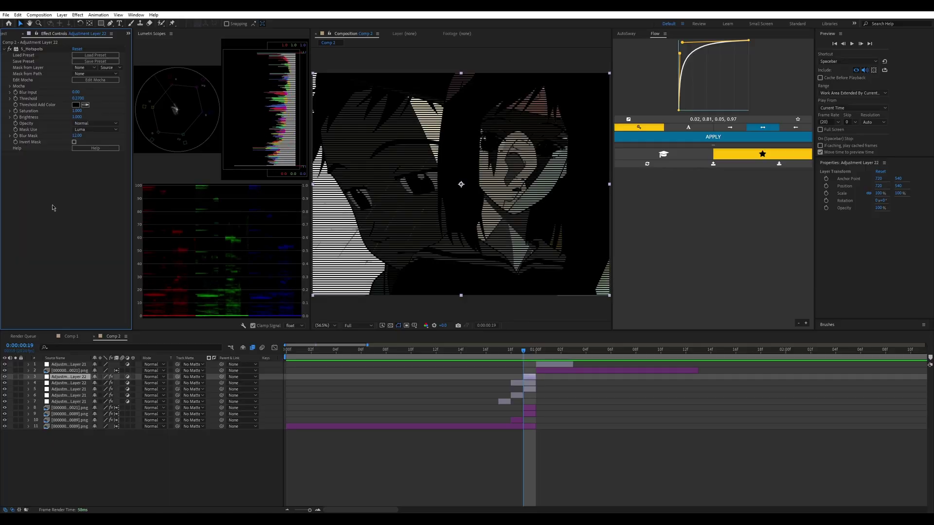
Step: Try the Glow effect on the first clip's one-frame Linear Color Key piece at 0:00:00:19
left_click(522, 426)
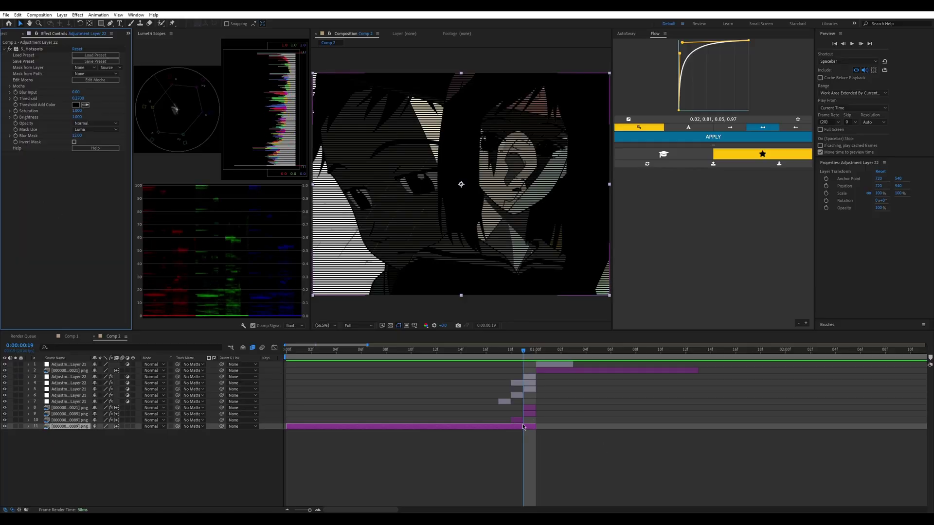
left_click_drag(525, 427, 535, 427)
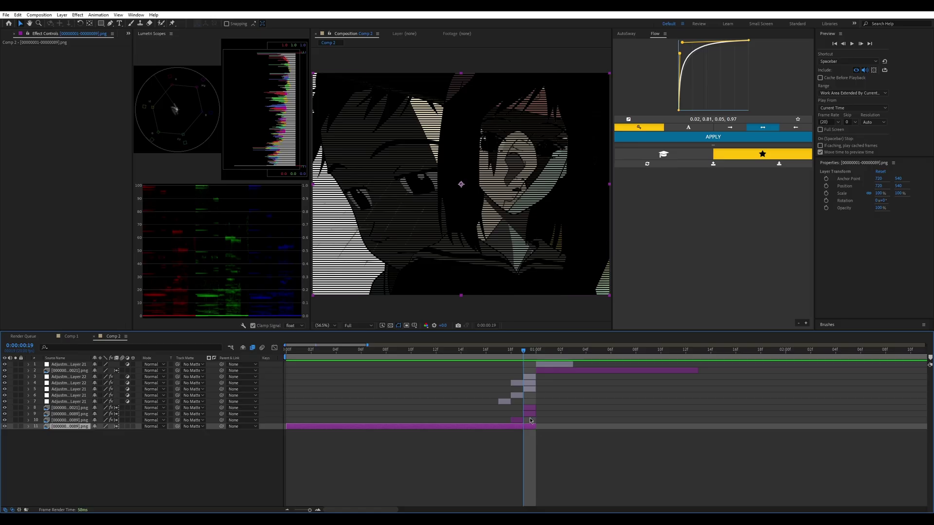
left_click(529, 414)
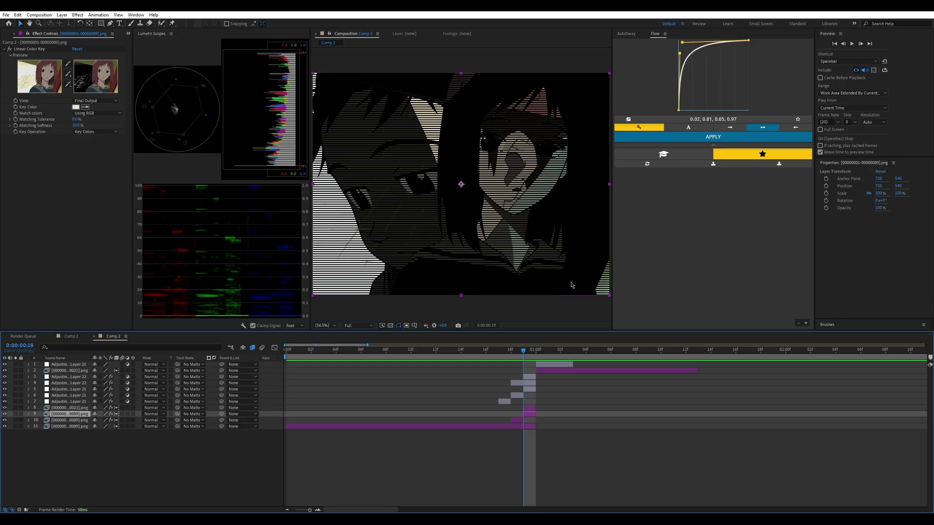
key("ctrl+space")
type("glow")
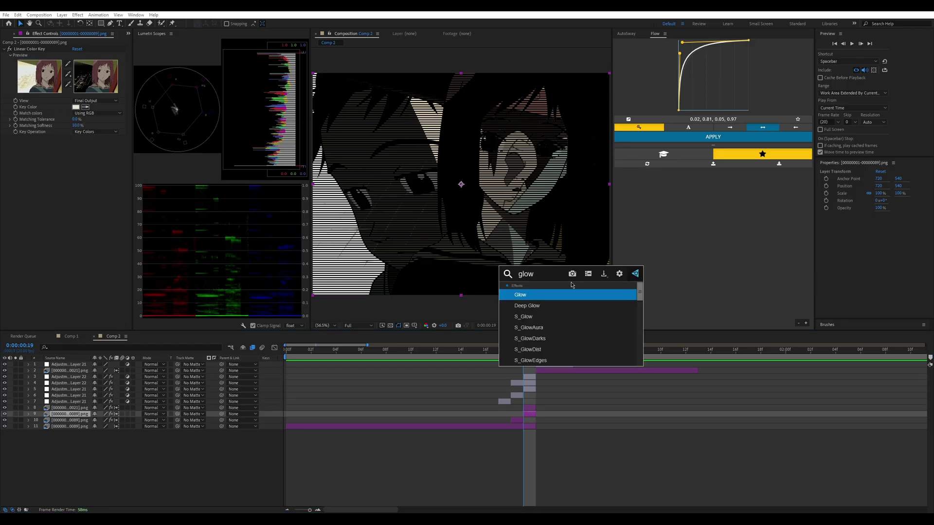
key("Return")
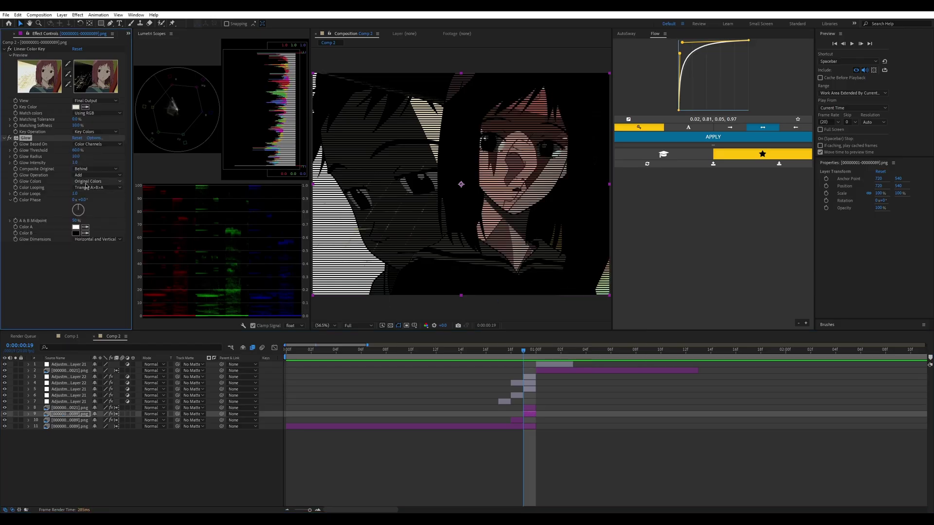
left_click(529, 389)
left_click(533, 410)
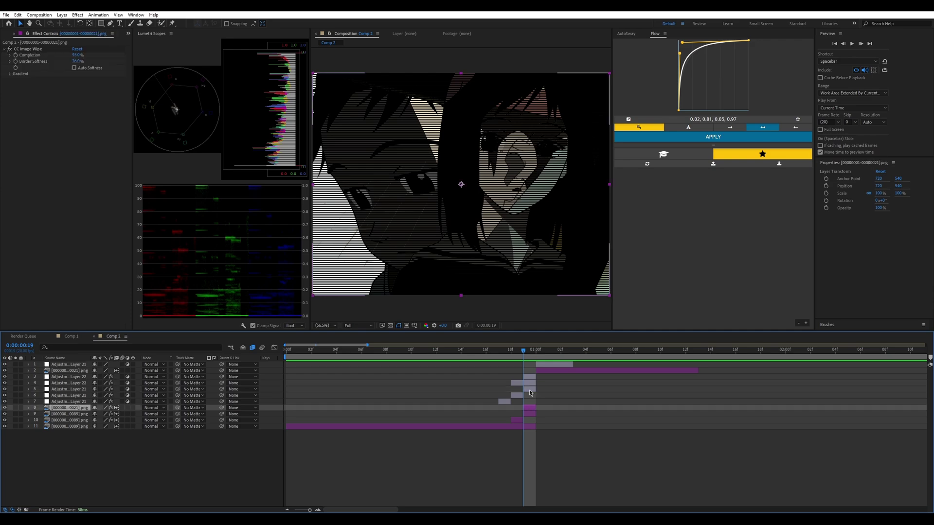
Step: Apply the Glow effect to the adjustment layer piece that carries S_Hotspots
left_click(532, 390)
left_click(532, 380)
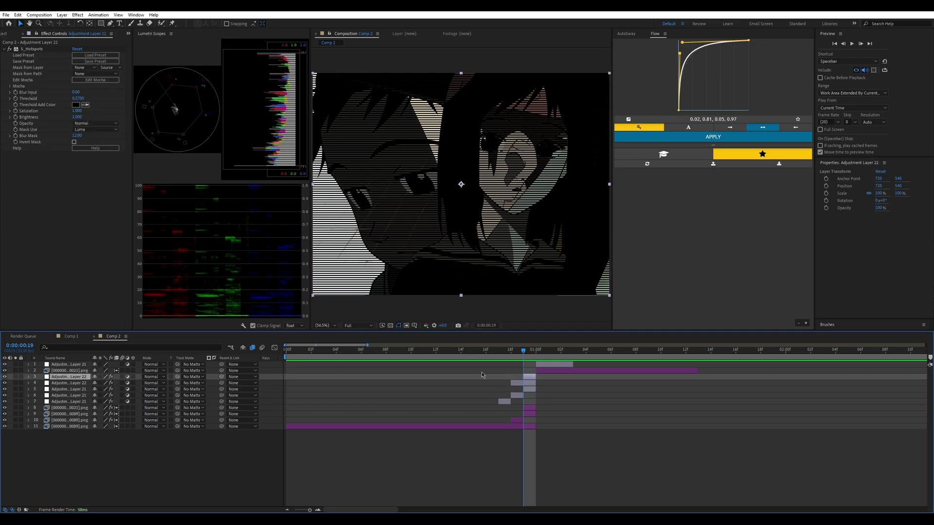
key("ctrl+space")
type("glow")
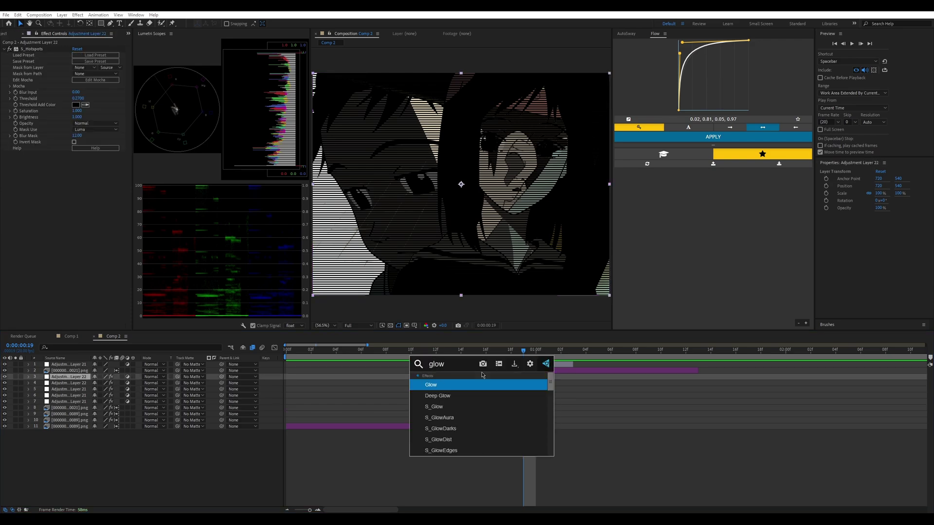
key("Return")
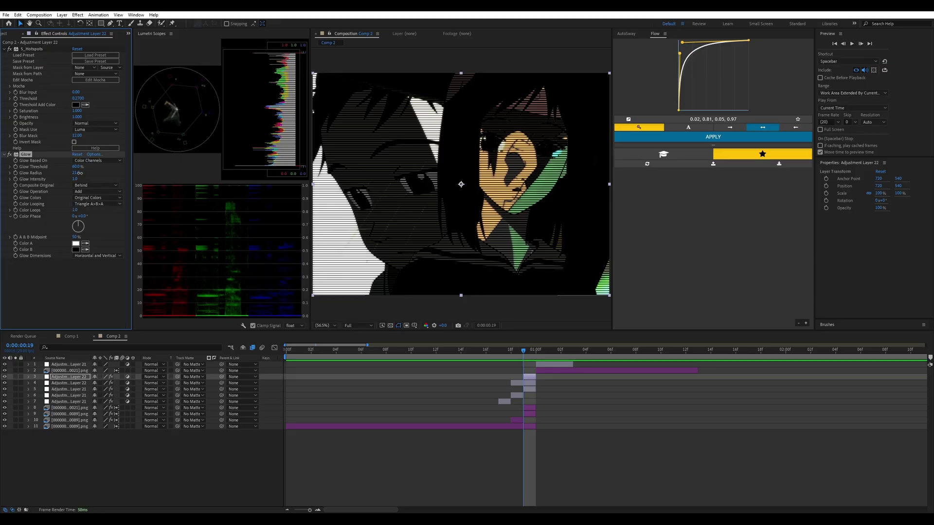
Step: Raise the Glow Radius to about 88 and increase the Glow Intensity on the adjustment layer piece carrying S_Hotspots
left_click_drag(79, 173, 105, 172)
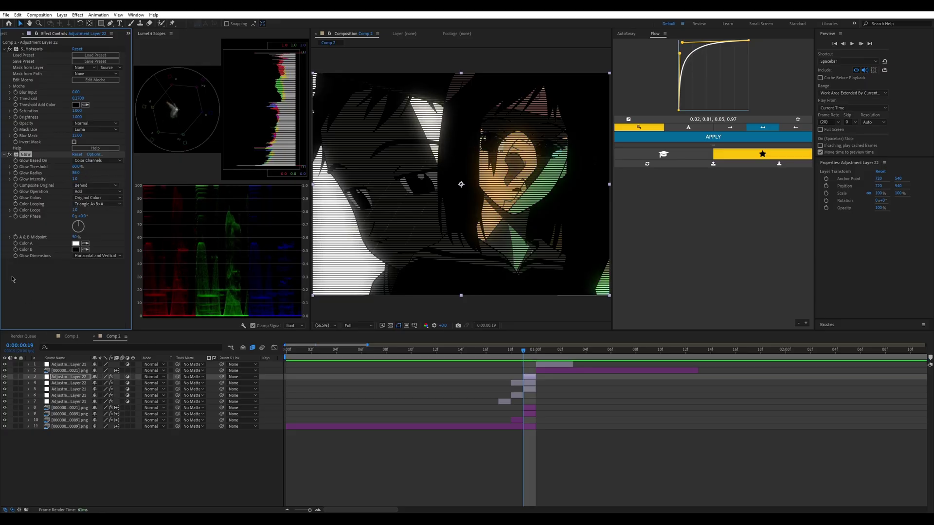
left_click_drag(74, 179, 113, 184)
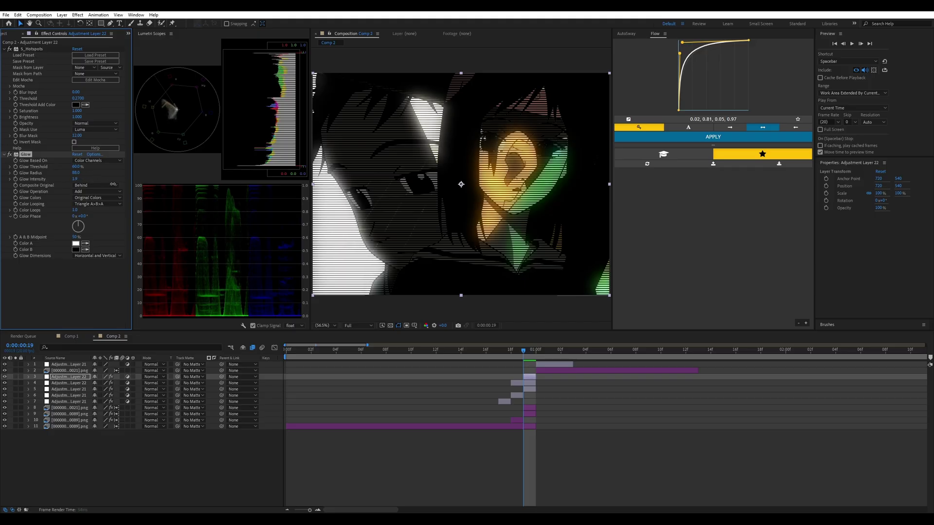
left_click(88, 286)
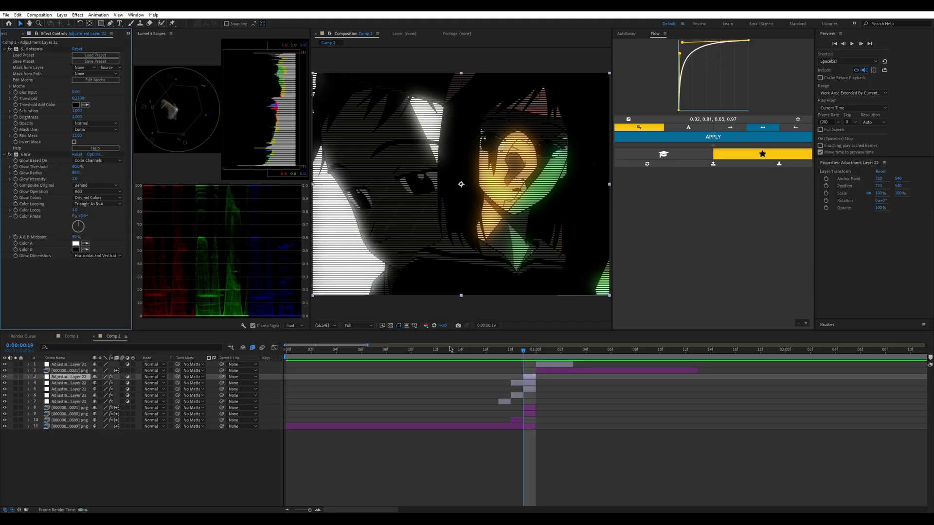
Step: Preview the transition and examine the frames and layers around the second clip's start at 0:00:01:00
key("space")
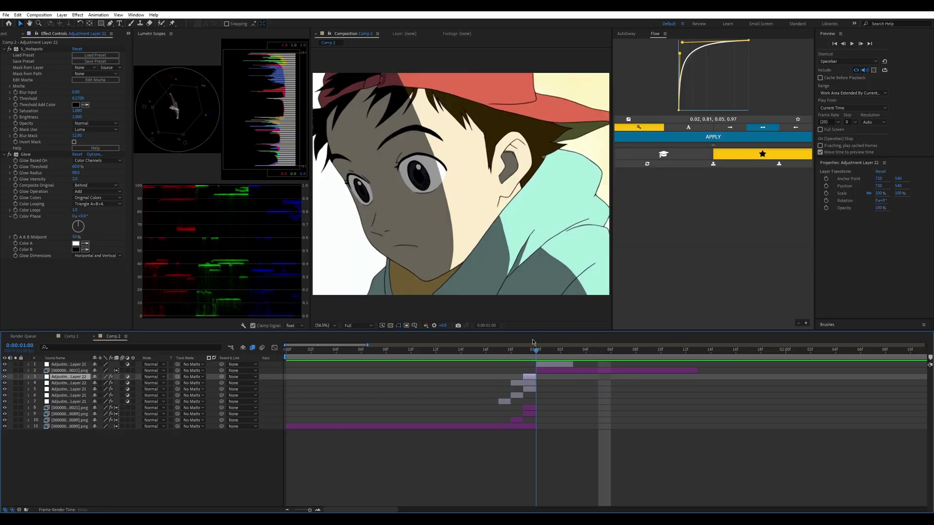
left_click(491, 351)
left_click_drag(491, 352, 540, 351)
left_click(556, 372)
left_click(548, 365)
left_click(522, 351)
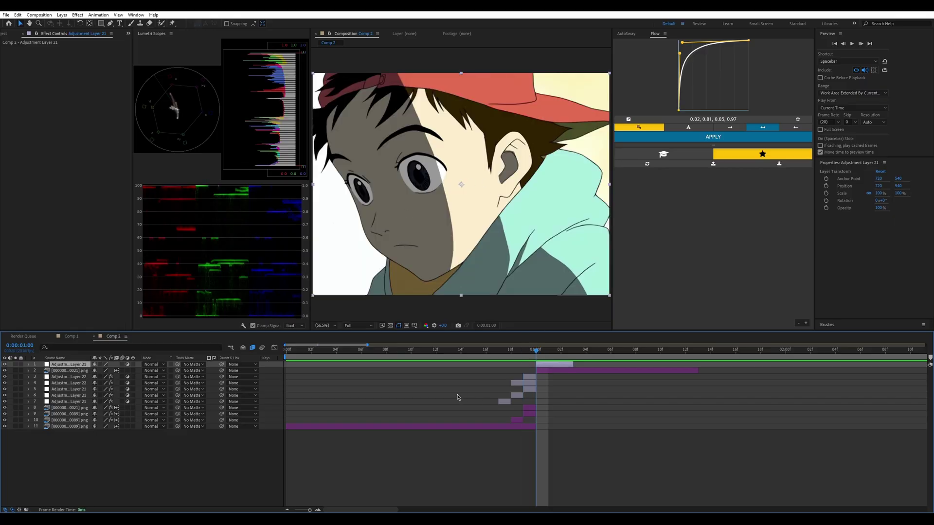
mouse_move(537, 360)
left_mouse_down()
mouse_move(524, 357)
mouse_move(545, 354)
mouse_move(536, 356)
left_mouse_up()
left_click(553, 372)
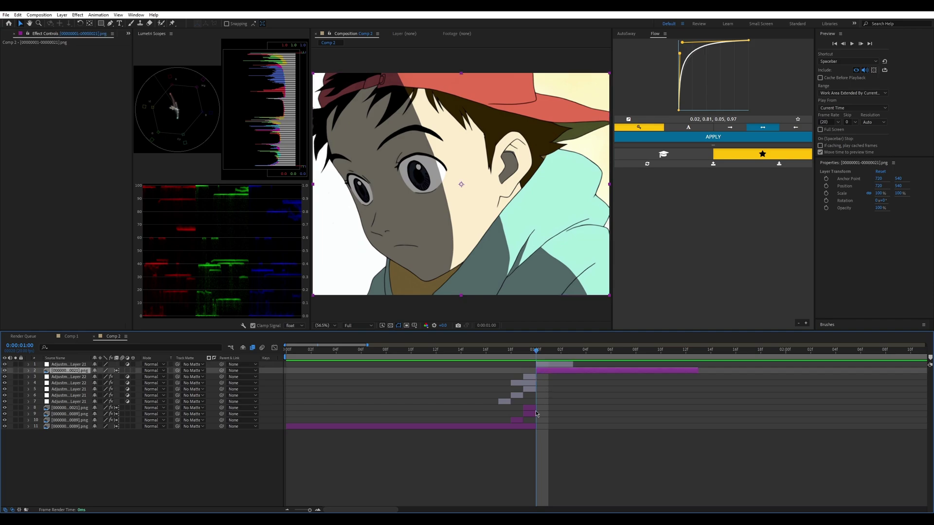
left_click(546, 365)
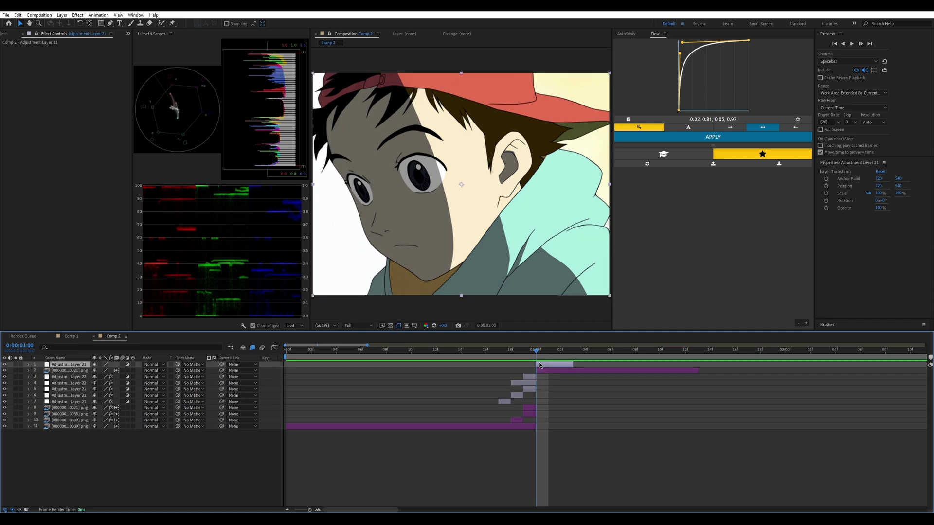
Step: Duplicate the adjustment layer that starts at 0:00:01:00 above the second clip
key("ctrl+space")
type("m")
key("BackSpace")
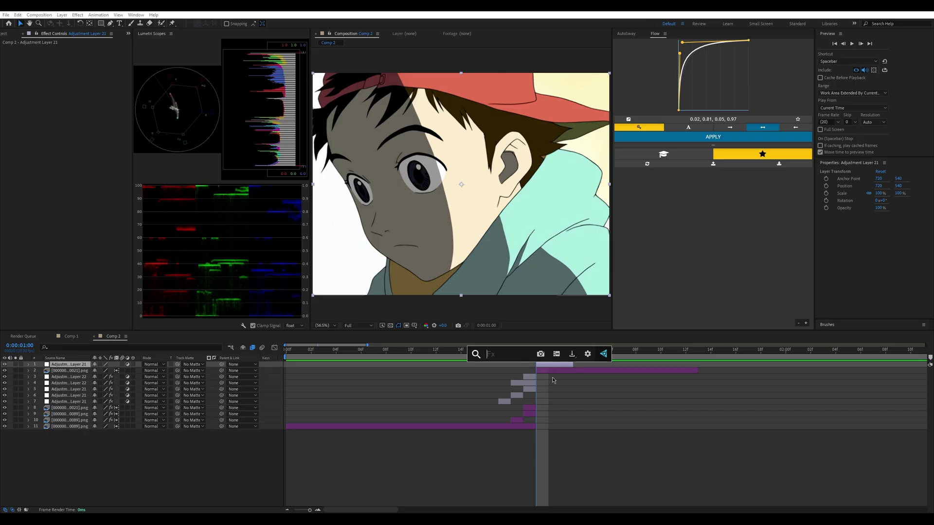
left_click(550, 366)
key("ctrl+d")
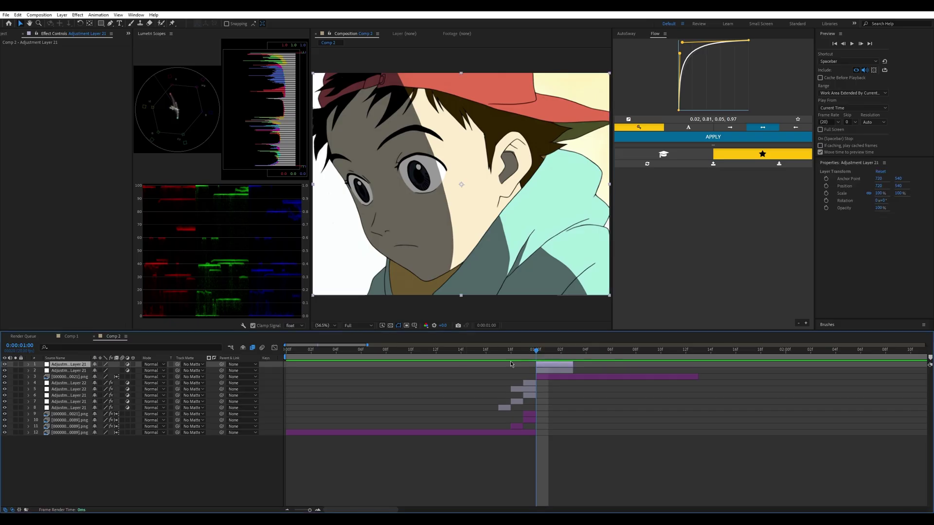
Step: Apply S_MotionDetect to the lower of the two duplicate adjustment layers and set Combine to Difference
left_click(552, 373)
key("ctrl+space")
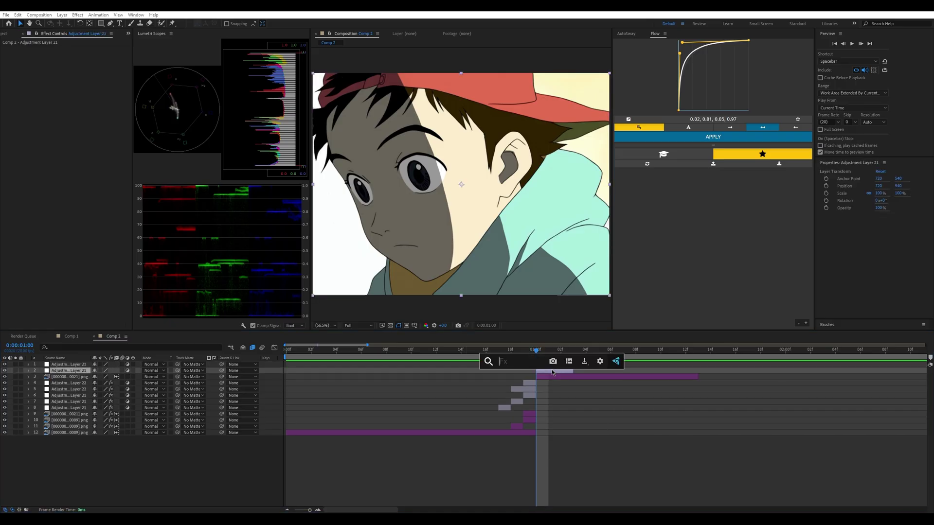
type("motiondet")
key("Return")
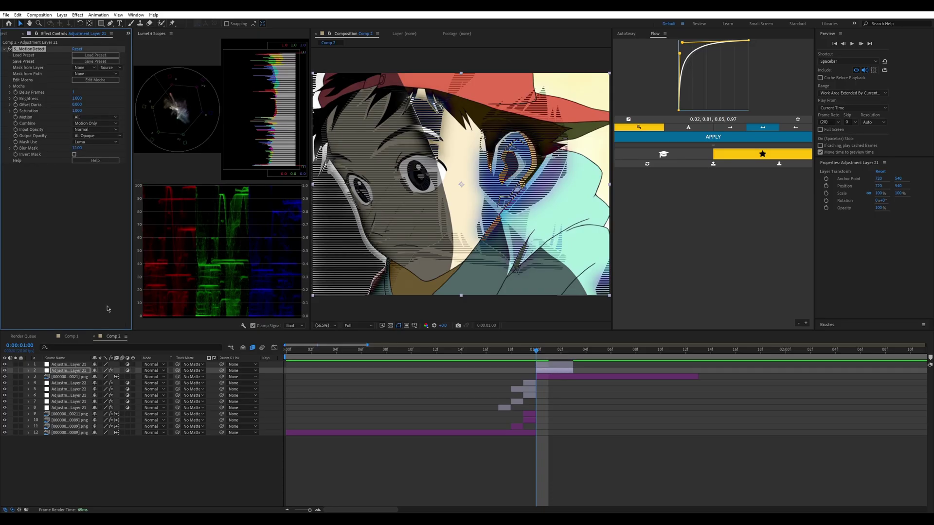
left_click(96, 123)
left_click(94, 174)
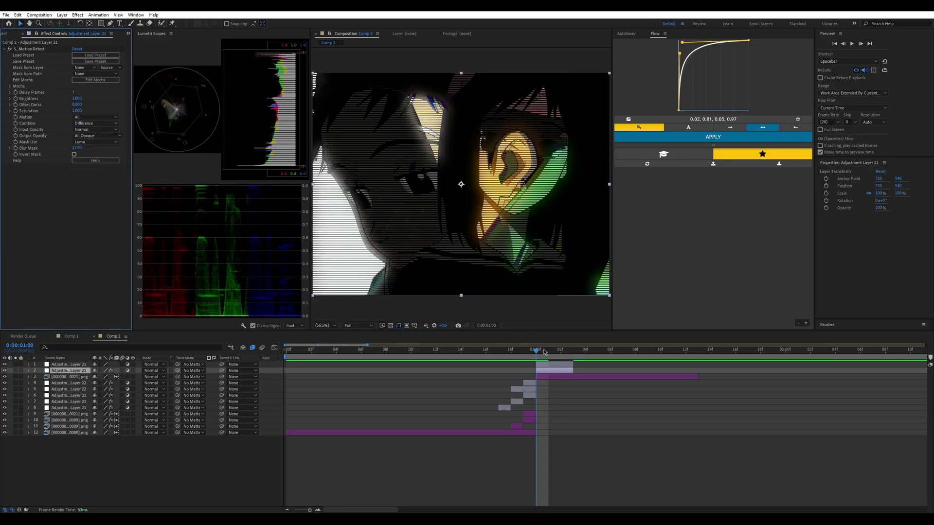
Step: Split the S_MotionDetect adjustment layer at 0:00:01:01 and set the second piece's Combine to Motion Only
left_click_drag(544, 352, 551, 358)
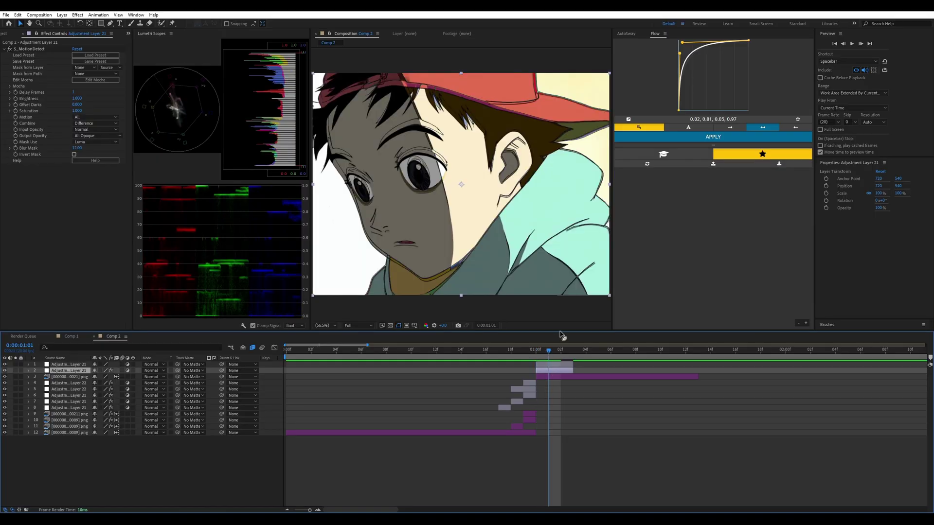
key("ctrl+shift+d")
mouse_move(544, 351)
left_mouse_down()
mouse_move(527, 351)
mouse_move(545, 353)
left_mouse_up()
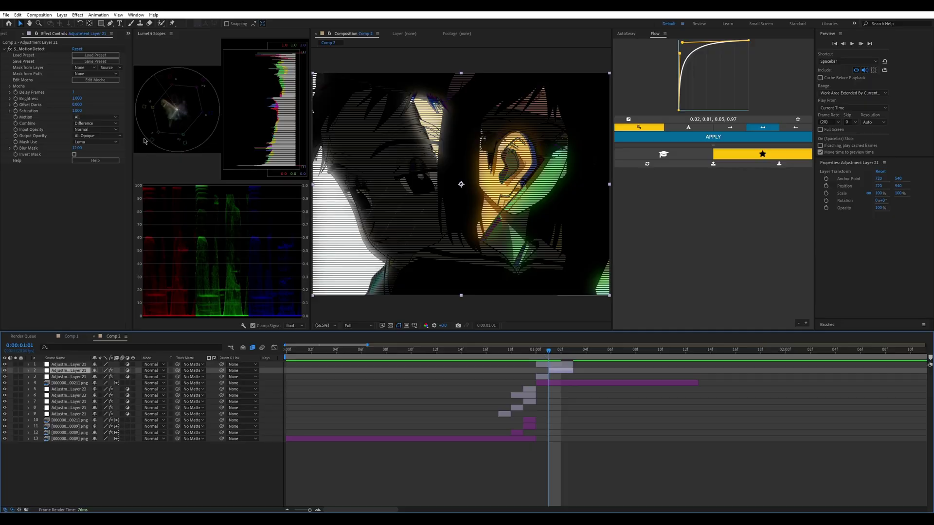
left_click(95, 124)
left_click(98, 134)
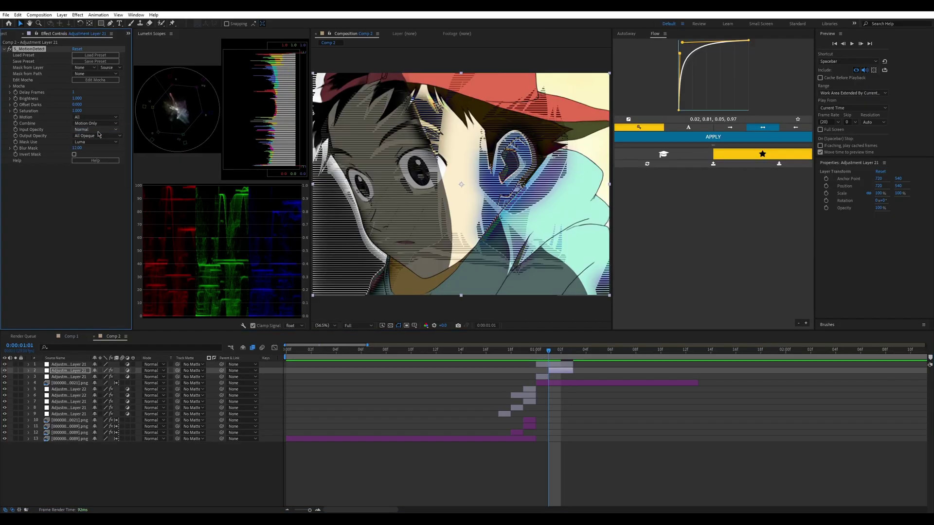
Step: End the Motion Only piece at 0:00:01:02 and cut a one-frame piece of the plain adjustment layer starting there
left_click(558, 357)
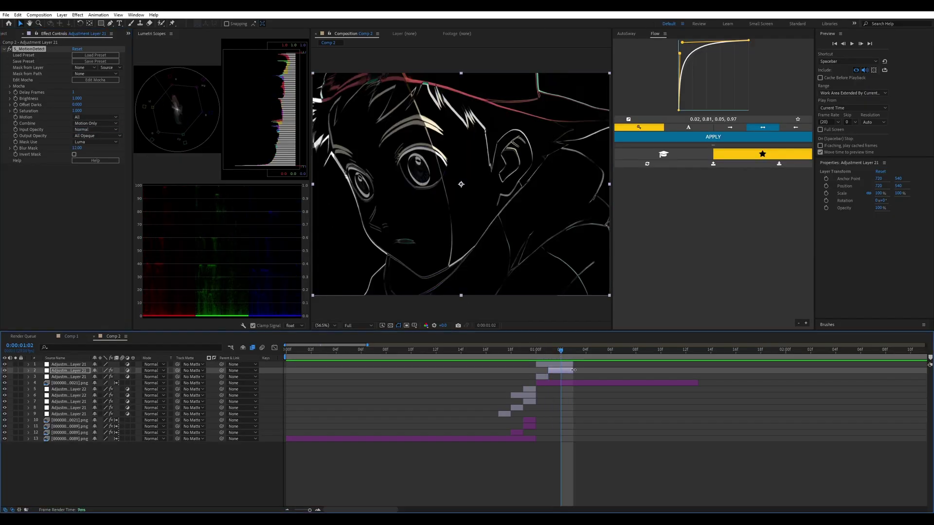
mouse_move(573, 371)
left_mouse_down()
mouse_move(552, 364)
mouse_move(573, 367)
left_mouse_up()
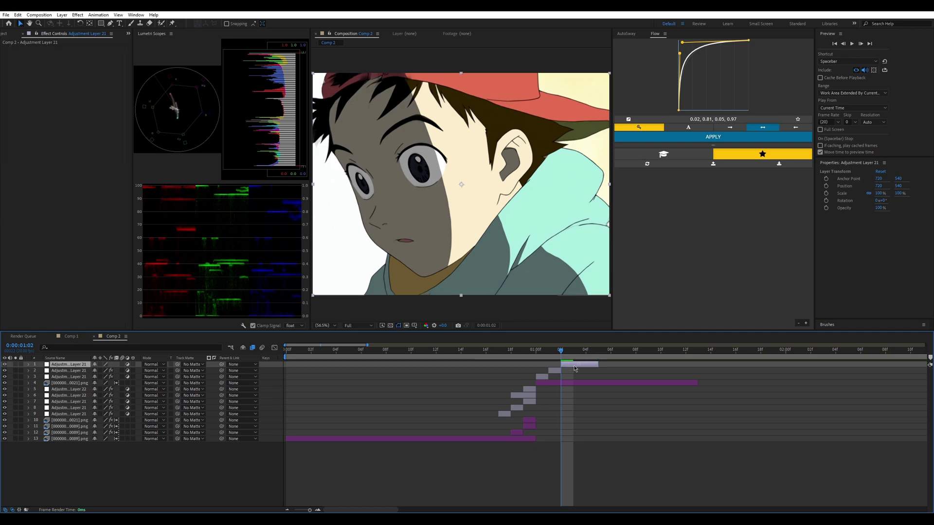
key("Page_Down")
key("ctrl+shift+d")
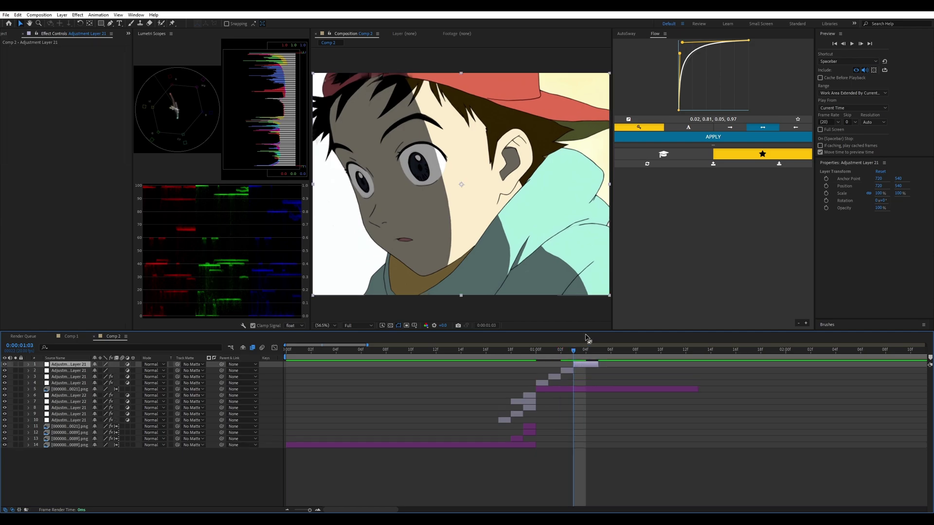
Step: Apply CC Threshold RGB to the one-frame adjustment layer piece at 0:00:01:02
left_click(560, 350)
left_click(562, 371)
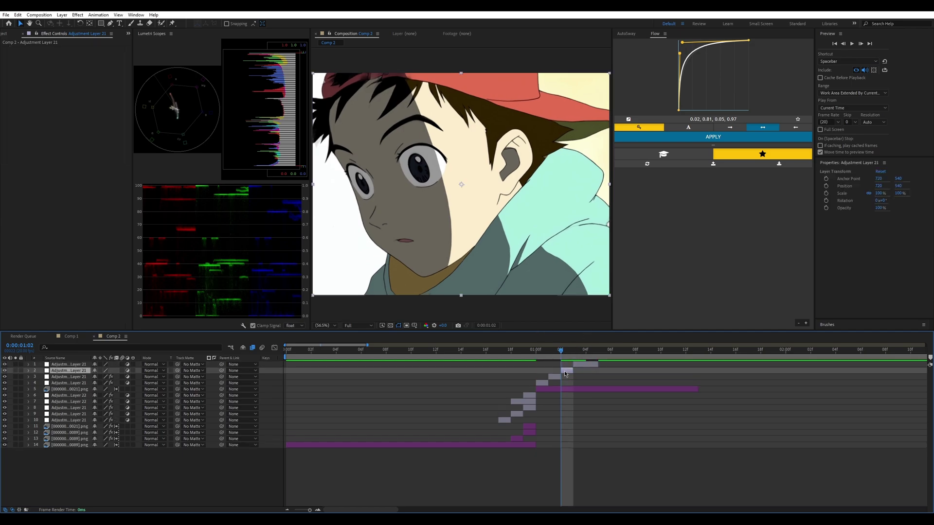
key("ctrl+space")
type("cc thr")
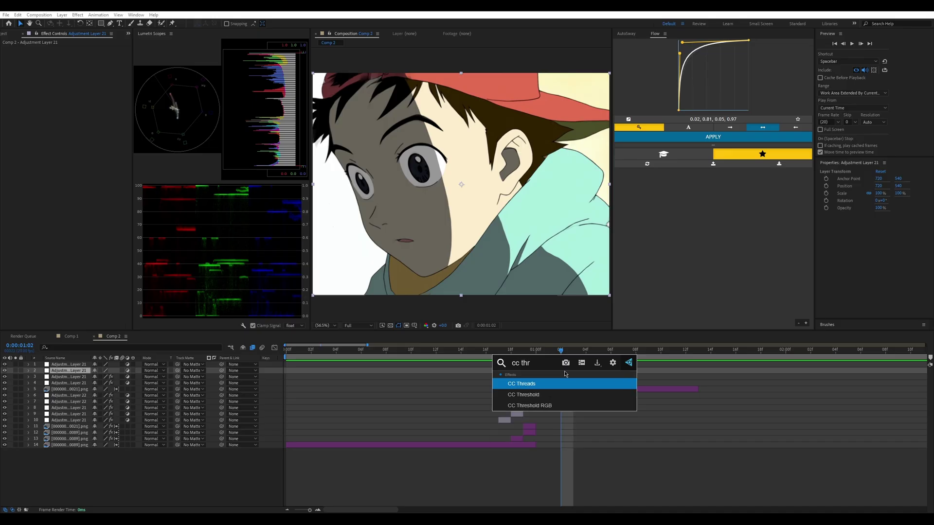
left_click(553, 410)
Step: Add omino diffusion to the CC Threshold RGB piece and set its error aside to 0
key("ctrl+space")
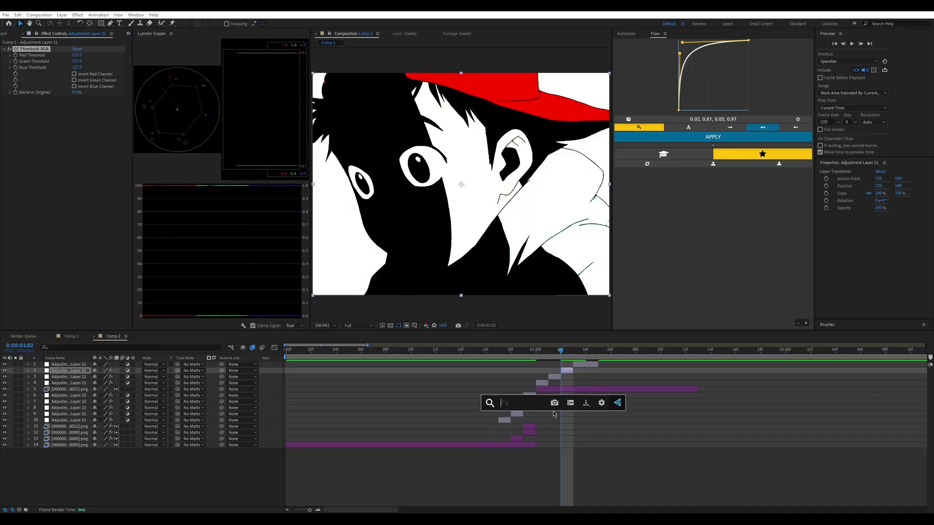
type("omo")
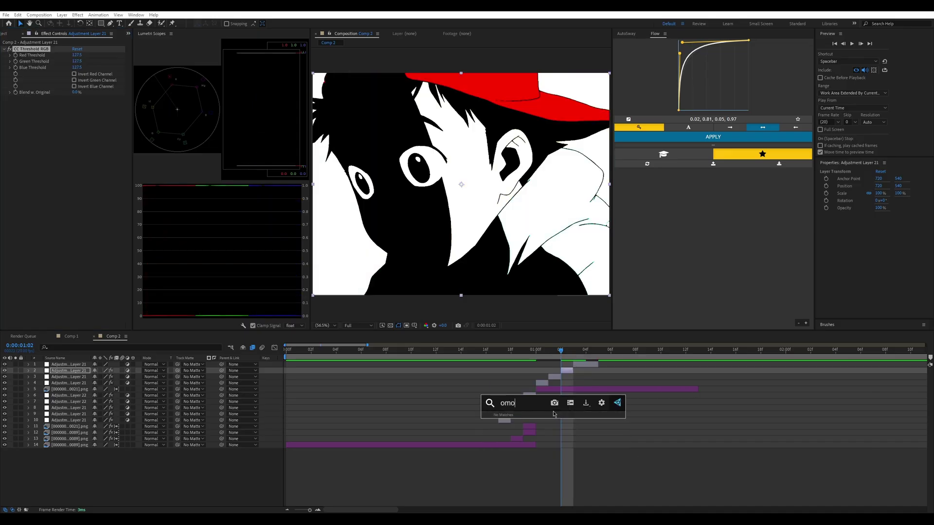
key("BackSpace")
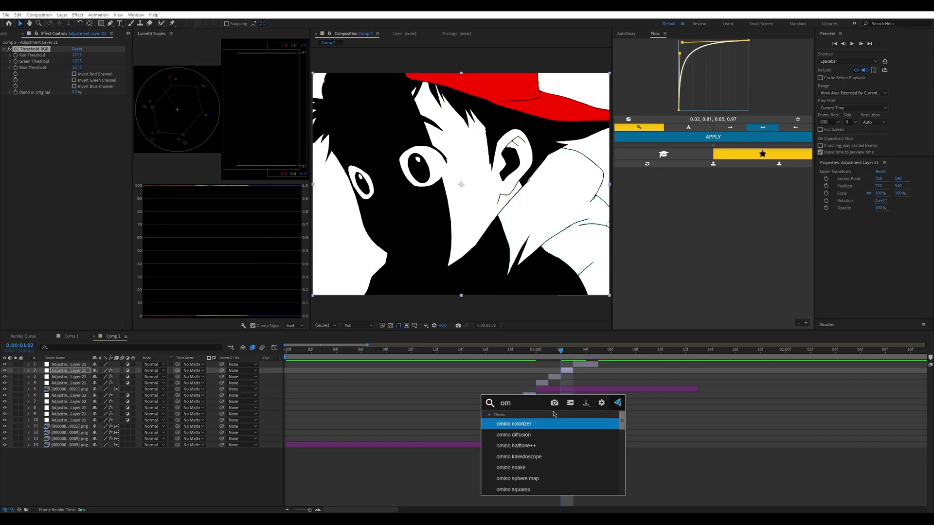
left_click(506, 435)
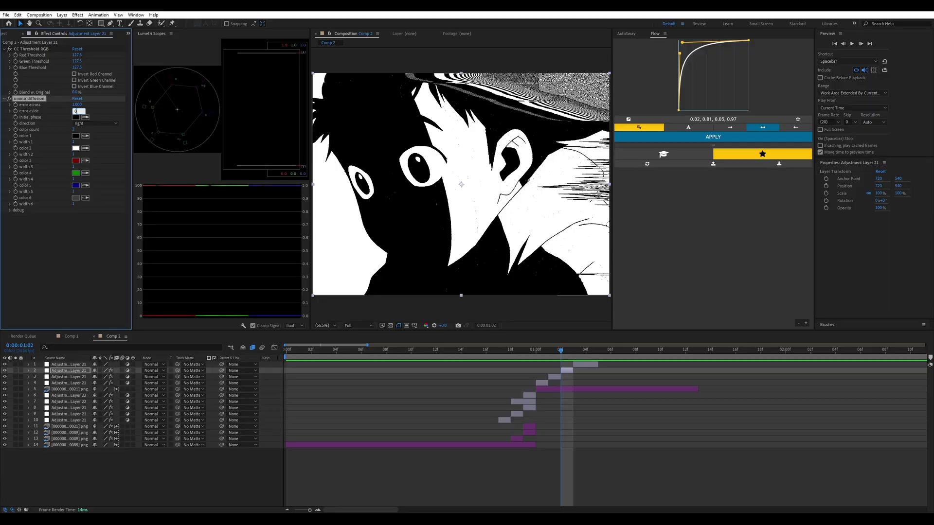
left_click(86, 105)
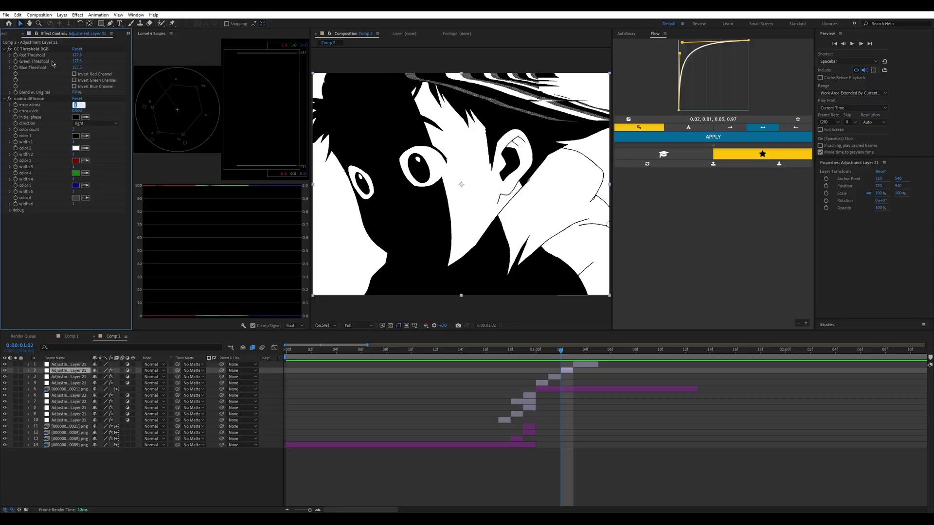
Step: Lower the Red Threshold of CC Threshold RGB and collapse both effects on the piece
left_click_drag(72, 56, 75, 61)
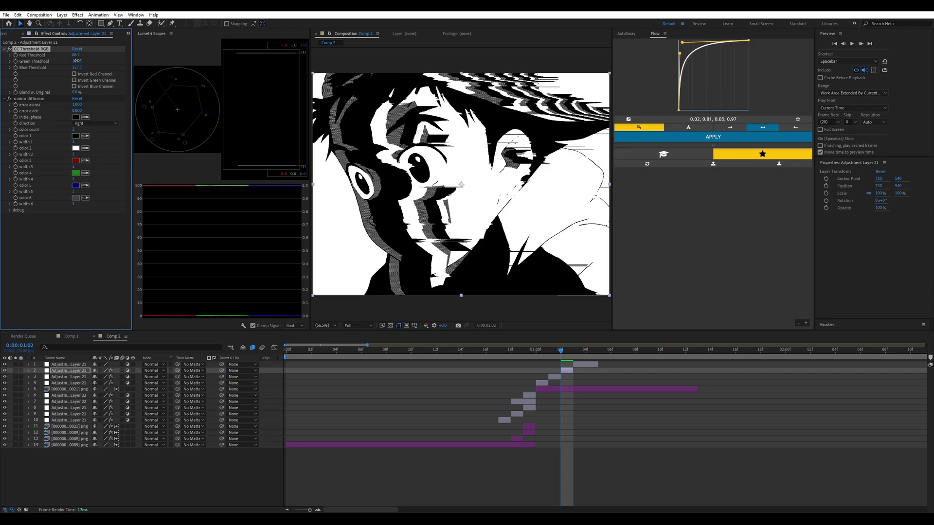
left_click(26, 219)
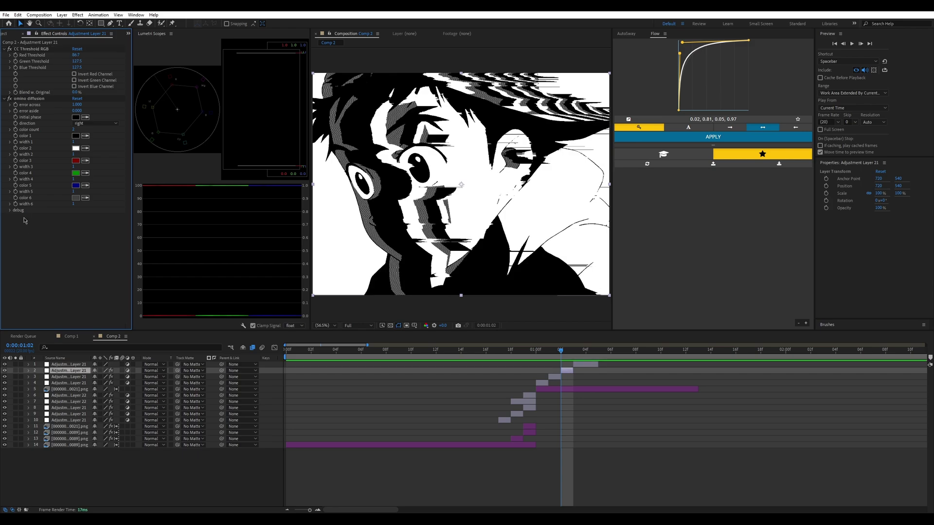
left_click(4, 49)
left_click(4, 55)
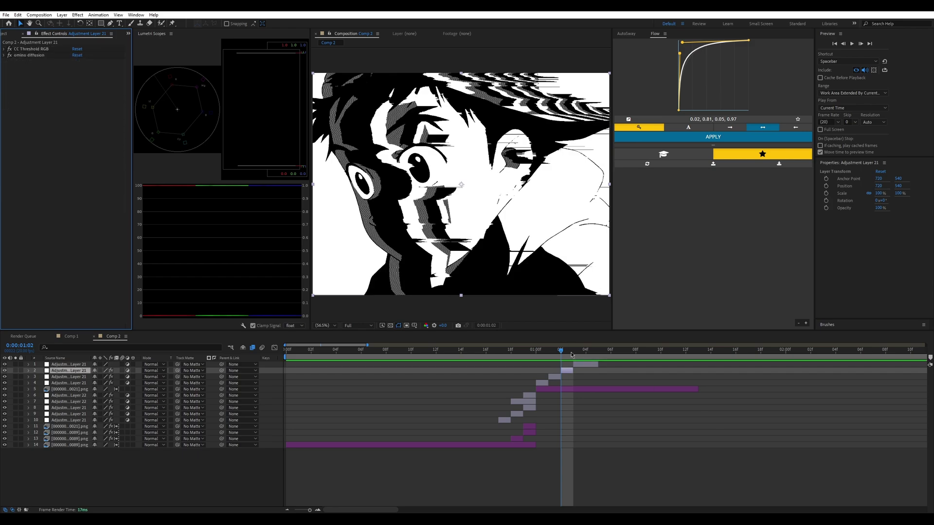
Step: Create a one-frame copy of the threshold and diffusion piece at 0:00:01:03 and set its blending mode to Soft Light
left_click(572, 352)
left_click(579, 364)
left_click_drag(580, 353, 575, 360)
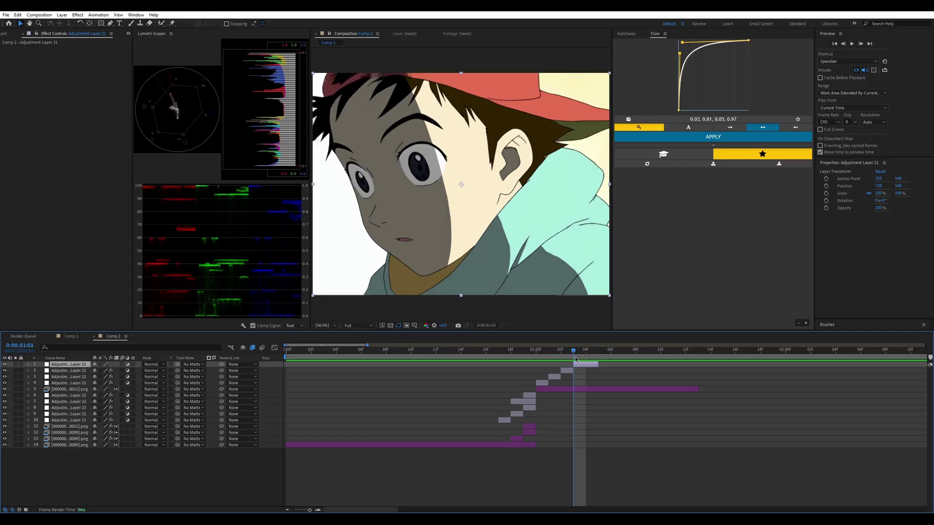
left_click(577, 372)
key("ctrl+d")
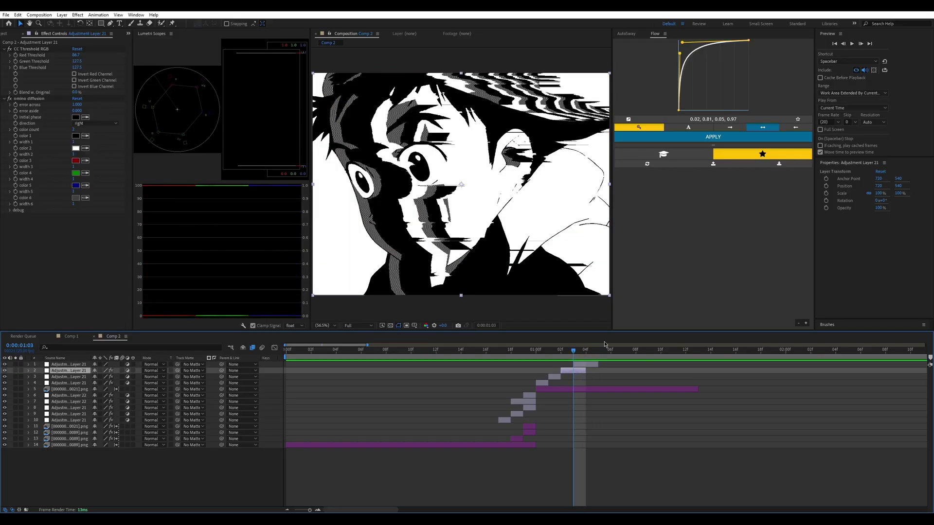
left_click(151, 371)
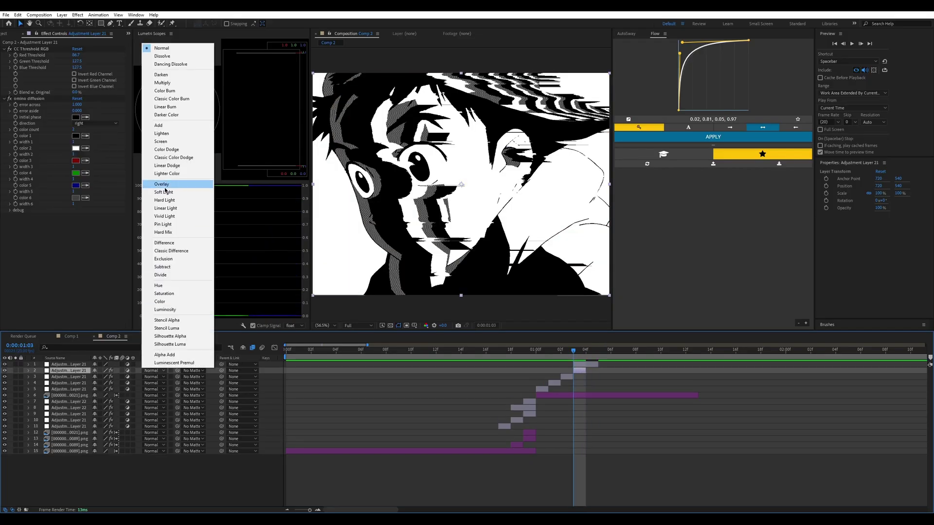
left_click(197, 192)
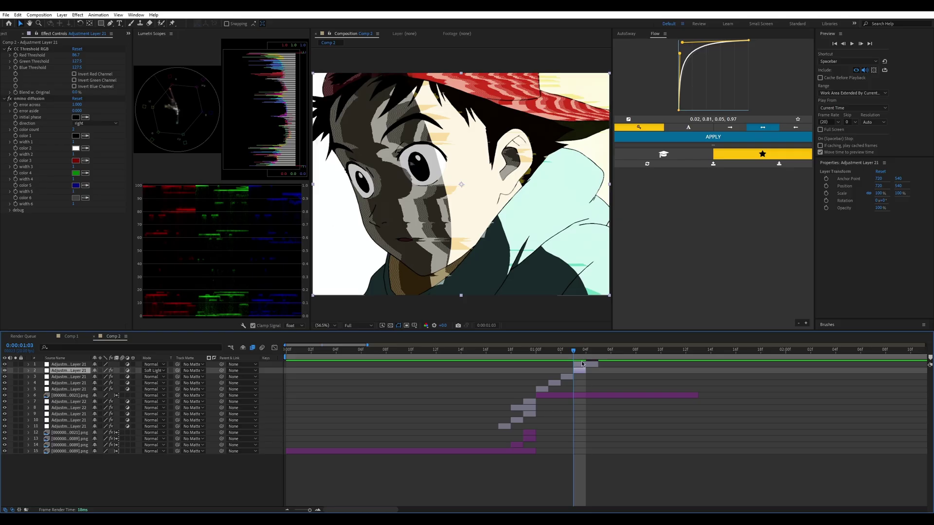
Step: Move the remaining plain adjustment layer so that it starts at 0:00:01:04
left_click_drag(590, 365, 537, 375)
left_click(590, 352)
left_click(544, 390)
Step: Create an adjustment layer above the second clip and trim it to the clip's span, 0:00:01:00 to 0:00:01:13
left_click(547, 395)
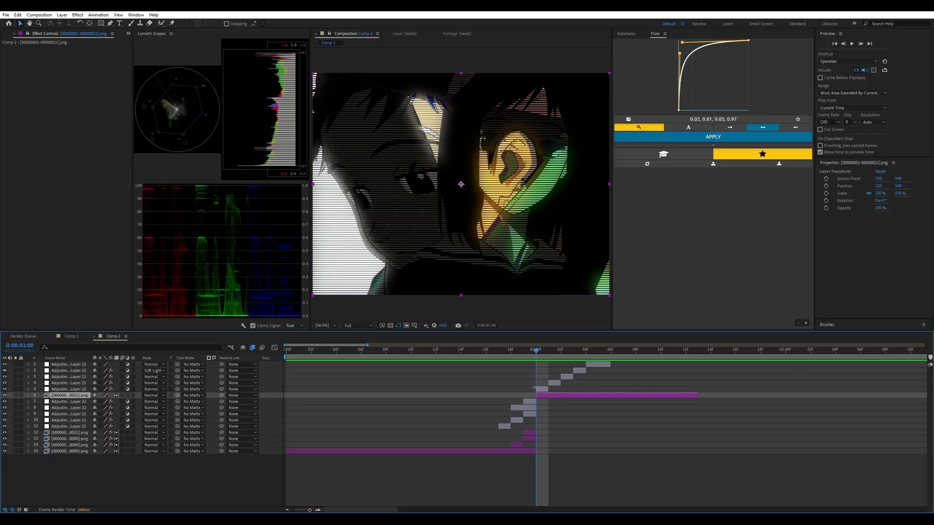
key("ctrl+alt+y")
key("ctrl+shift+d")
left_click(527, 401)
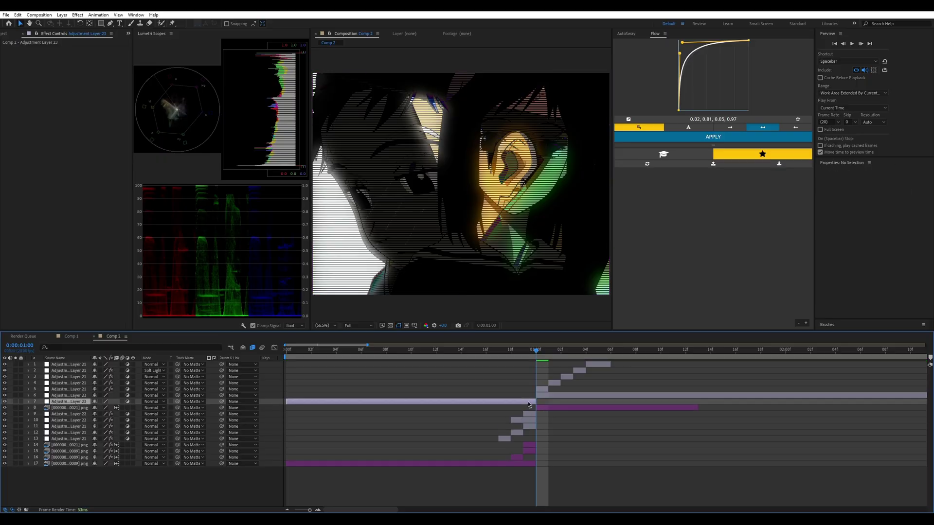
key("Delete")
left_click(698, 351)
left_click(703, 395)
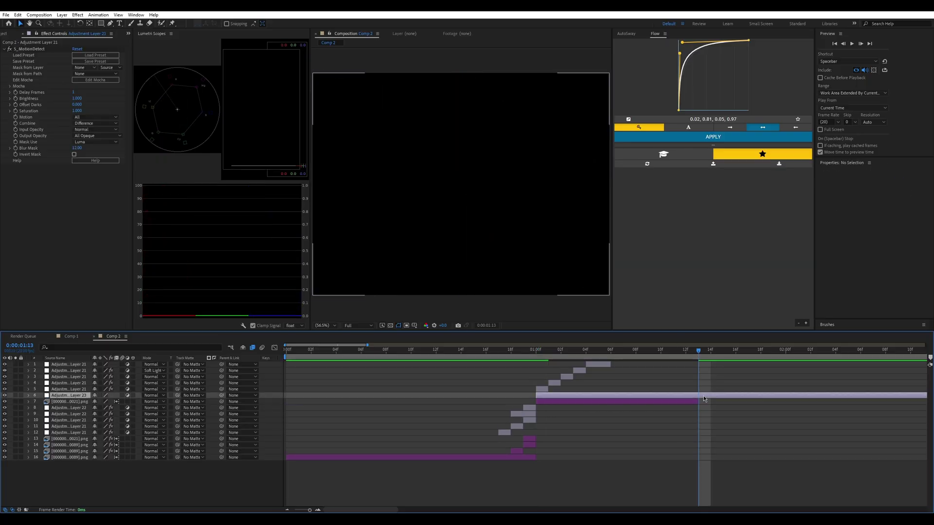
key("ctrl+shift+d")
key("Delete")
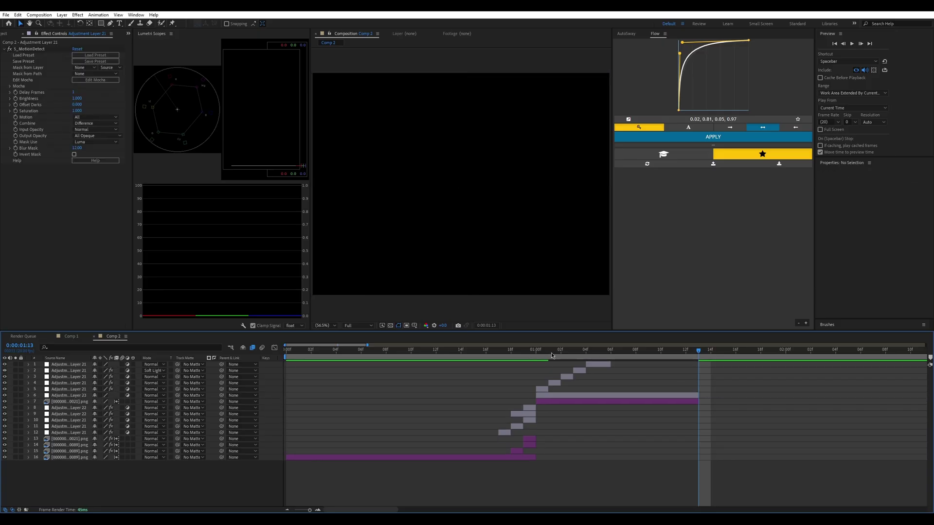
Step: Search the effects for shake and apply the preset that adds Motion Tile and S_DissolveShake to the trimmed adjustment layer
left_click(550, 350)
left_click(552, 399)
key("ctrl+space")
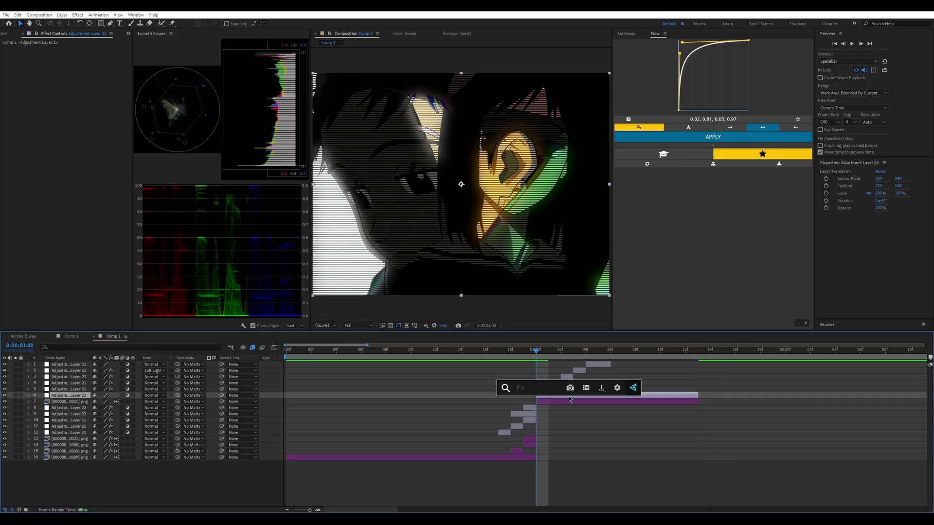
type("shake")
scroll(532, 425, "down", 3)
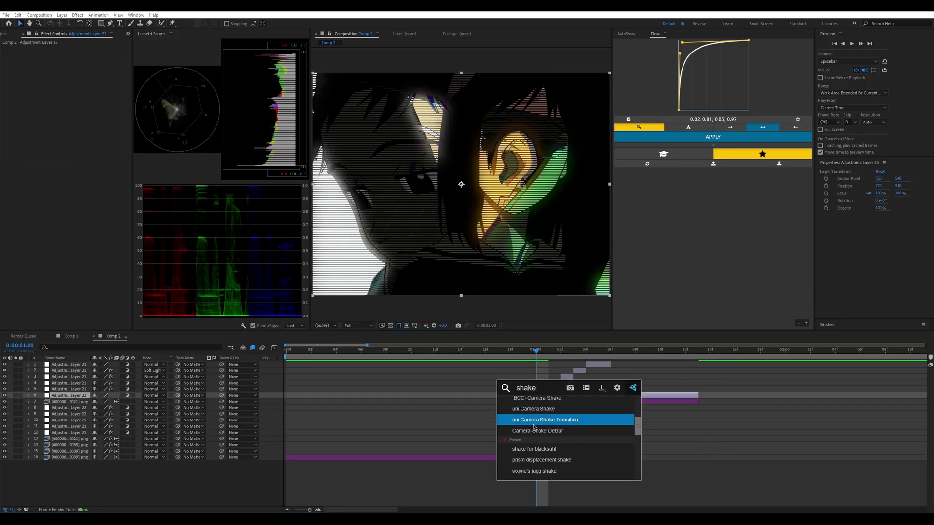
left_click(540, 470)
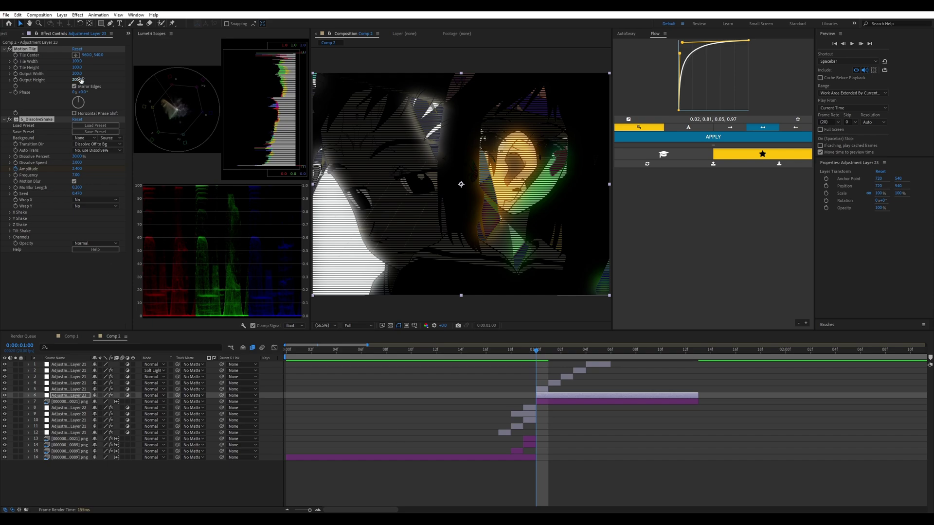
Step: Reset Motion Tile's Tile Center and move the shake adjustment layer to the top of the layer stack
right_click(87, 57)
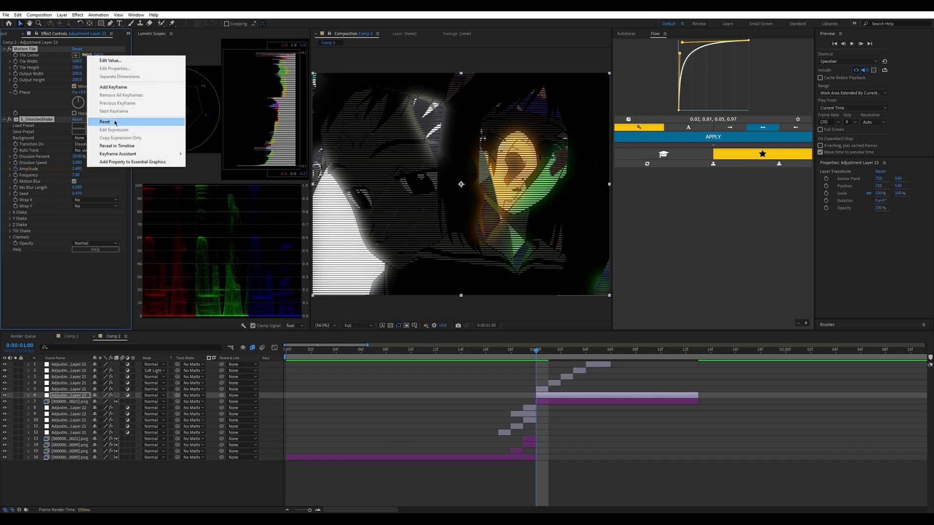
left_click(115, 123)
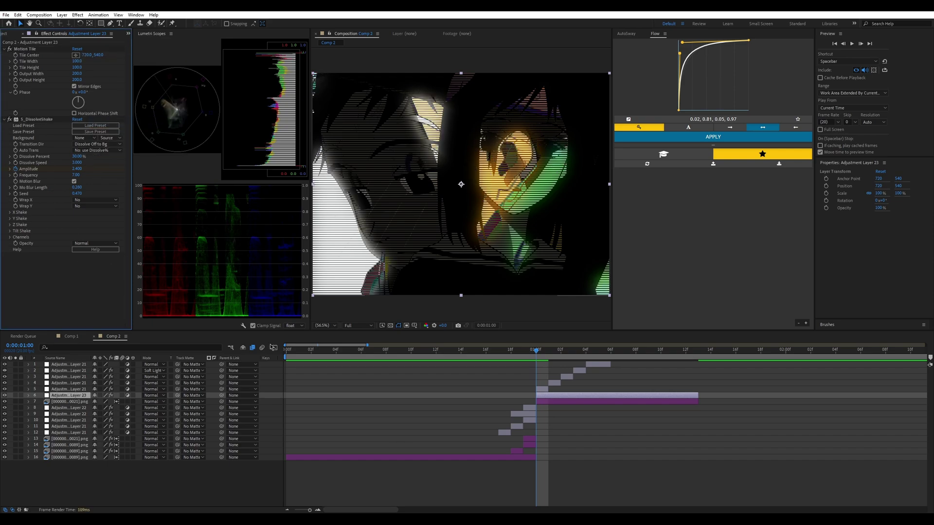
left_click_drag(68, 396, 78, 365)
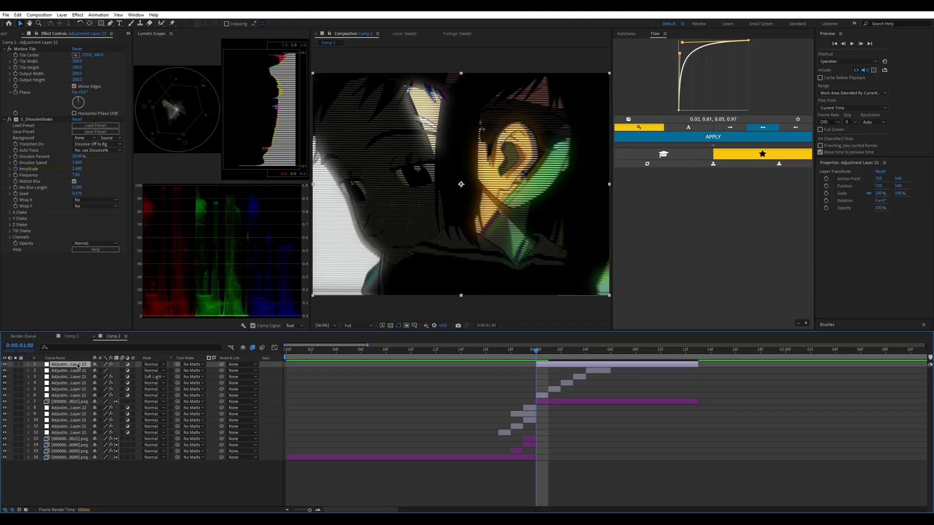
Step: Set the Mo Blur Length of S_DissolveShake to 0.420, lower its Frequency and vary its Seed
left_click(76, 189)
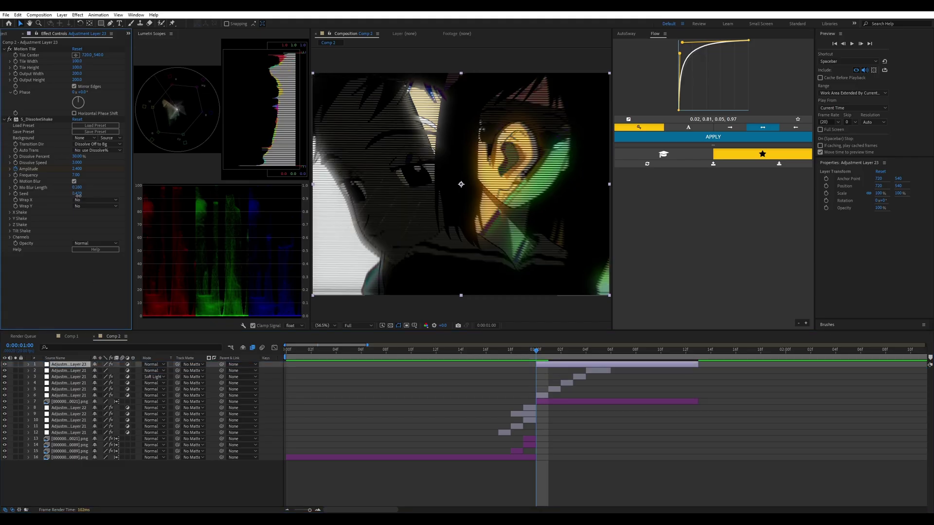
left_click_drag(78, 194, 81, 196)
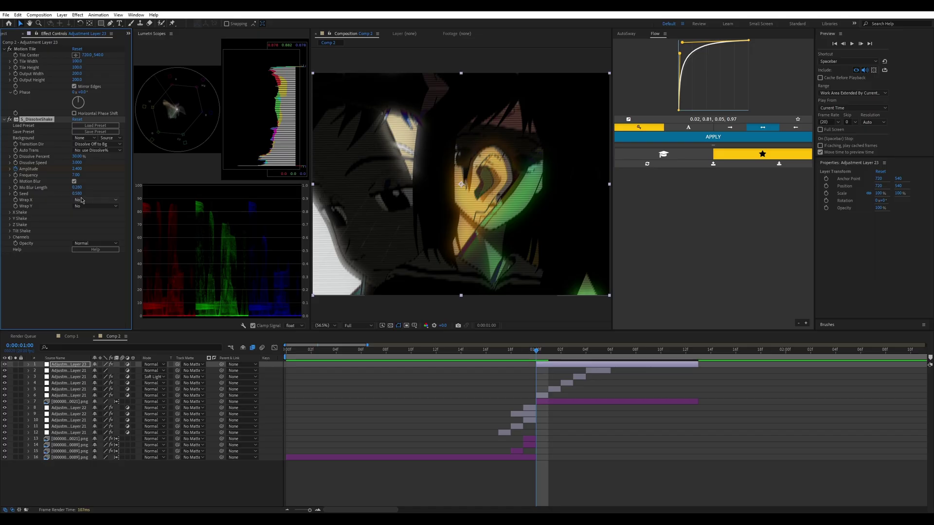
left_click(60, 236)
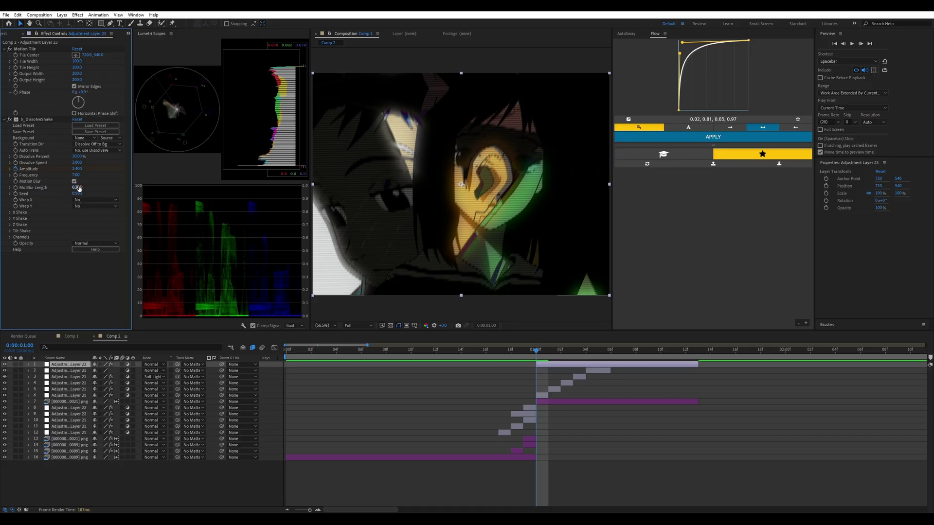
left_click_drag(80, 189, 82, 188)
left_click(62, 215)
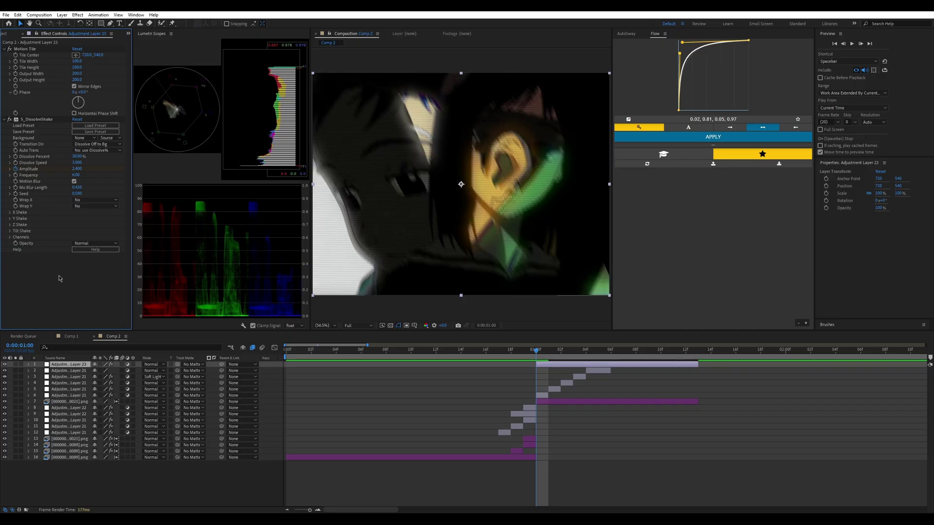
left_click_drag(559, 349, 536, 340)
left_click_drag(76, 193, 4, 219)
Step: Set the X Rand Freq of S_DissolveShake to 1.070 and its Y Rand Amp to 79, and expand the Z and Tilt Shake settings
left_click(11, 213)
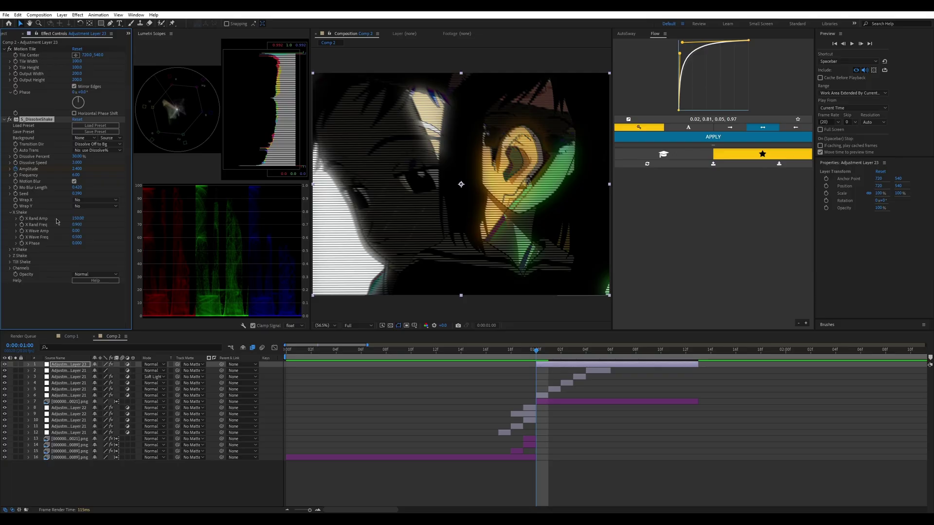
left_click_drag(75, 226, 85, 226)
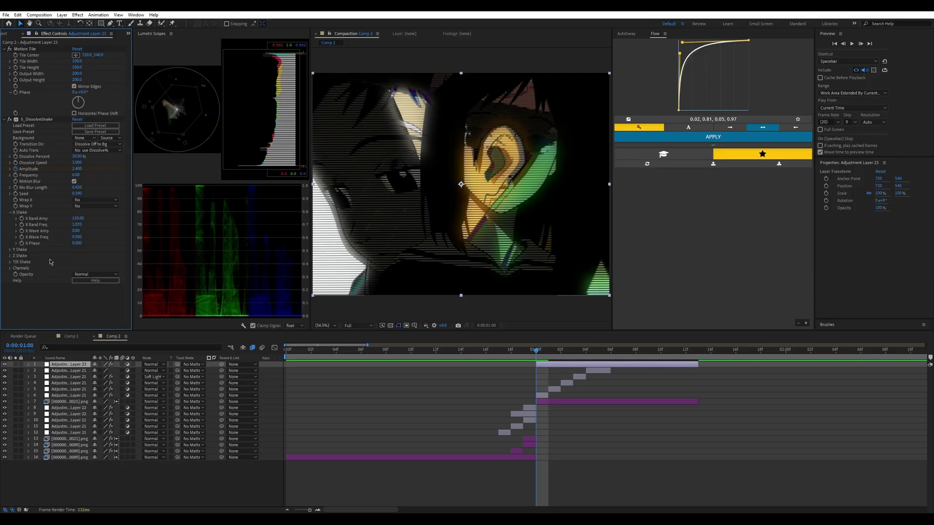
left_click(9, 250)
left_click_drag(75, 256, 73, 256)
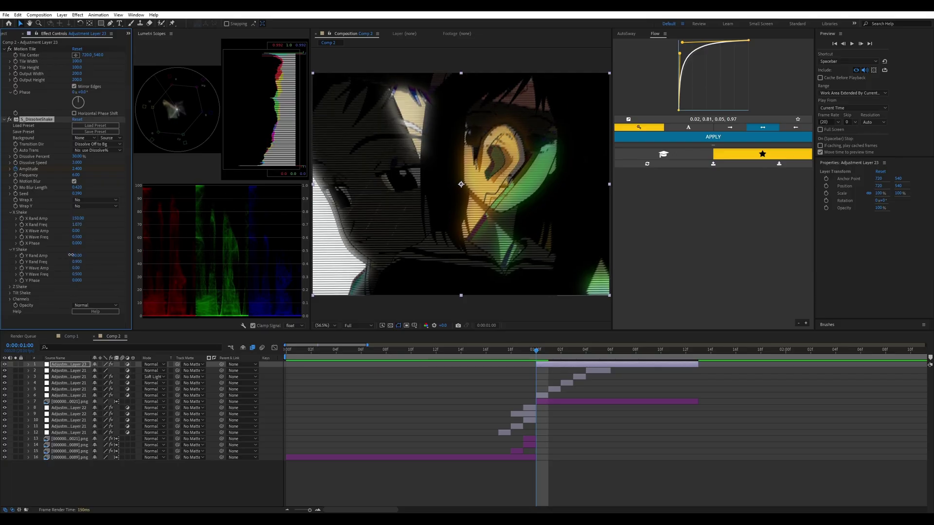
left_click(10, 287)
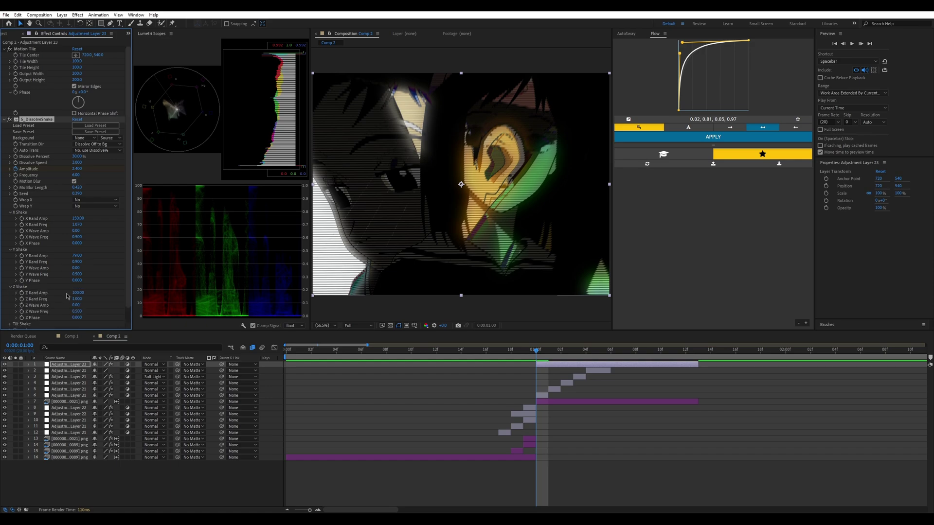
left_click(10, 324)
Step: Reveal the shake's Amplitude keyframes and reshape their value curve so it falls steeply right after 0:00:01:00, then preview it
mouse_move(542, 352)
left_mouse_down()
mouse_move(679, 341)
mouse_move(534, 357)
left_mouse_up()
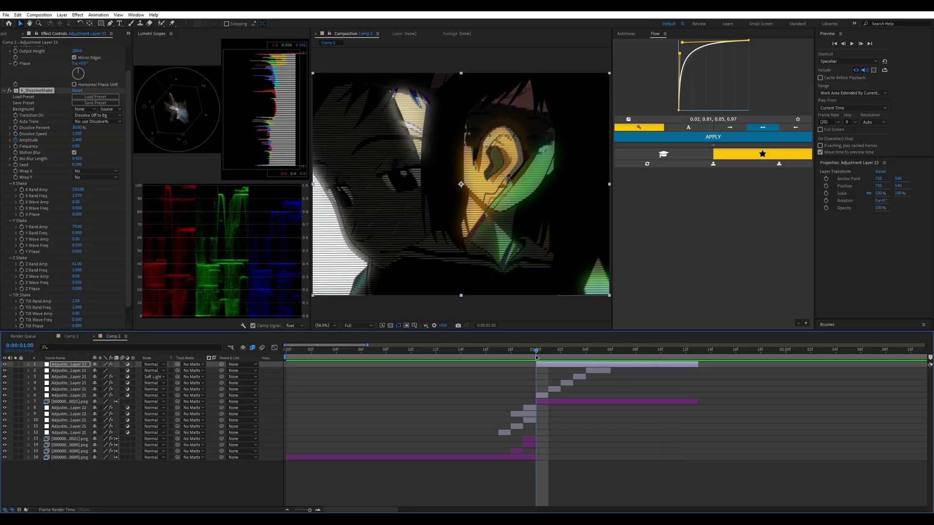
key("u")
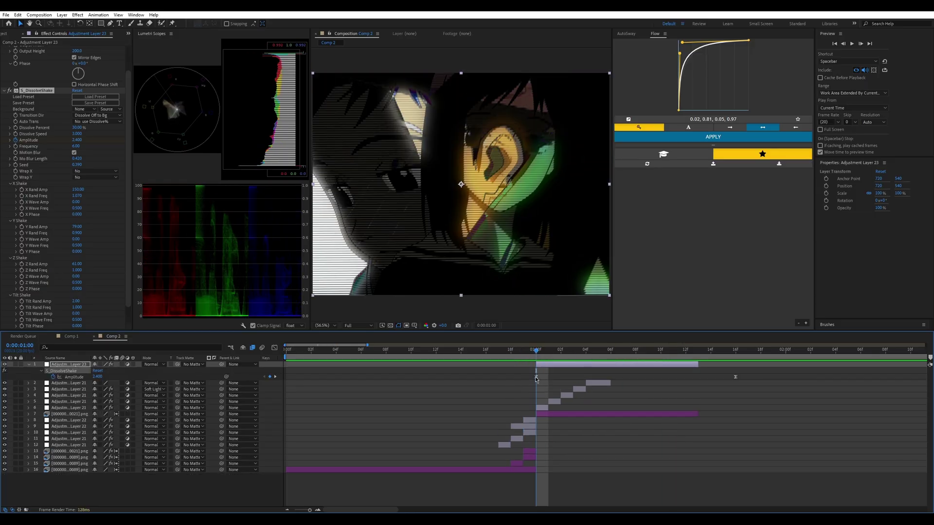
left_click(536, 378)
key("shift+F3")
left_click_drag(547, 473, 538, 452)
key("space")
Step: Set the Seed of S_DissolveShake to 0.620, play back the transition and return to the layer bar view
key("space")
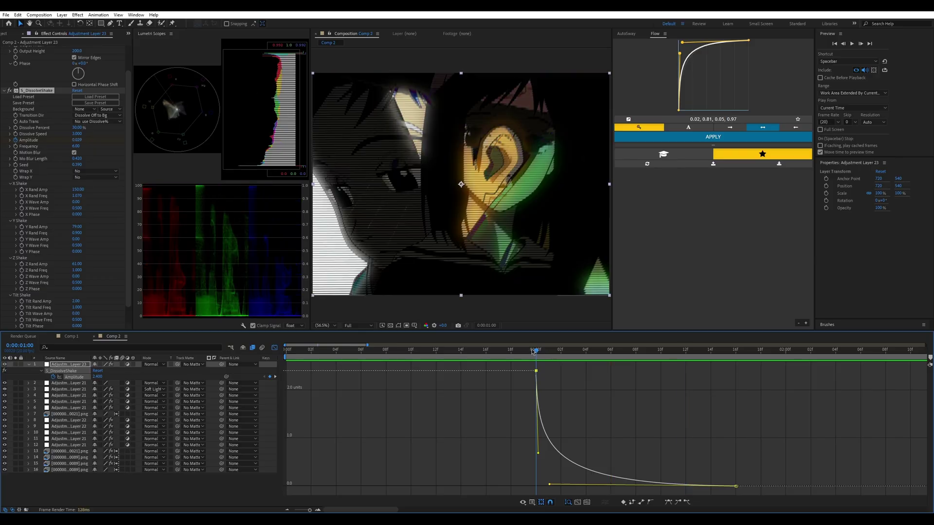
left_click_drag(78, 166, 83, 166)
key("space")
key("space")
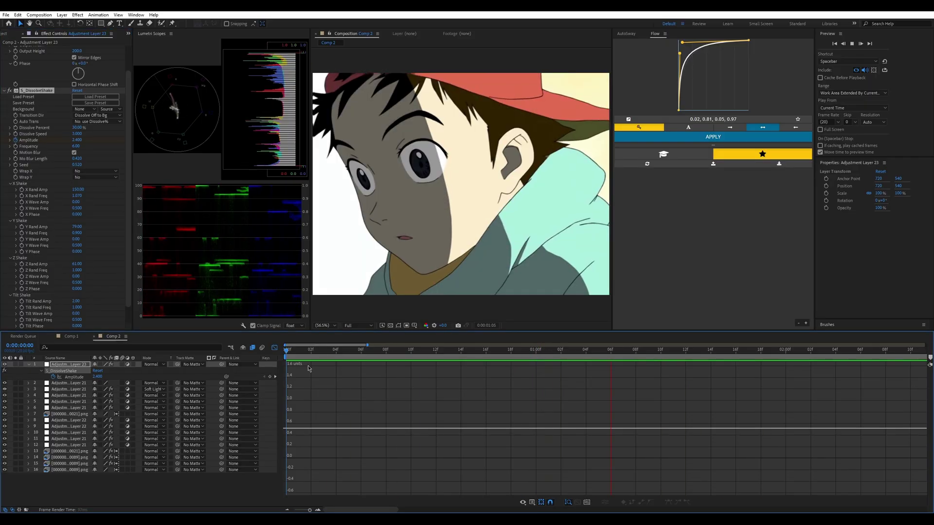
key("space")
key("shift+F3")
Step: Remove all effects from the one-frame adjustment piece at 0:00:01:00
mouse_move(537, 353)
left_mouse_down()
mouse_move(525, 354)
mouse_move(535, 354)
left_mouse_up()
left_click(540, 407)
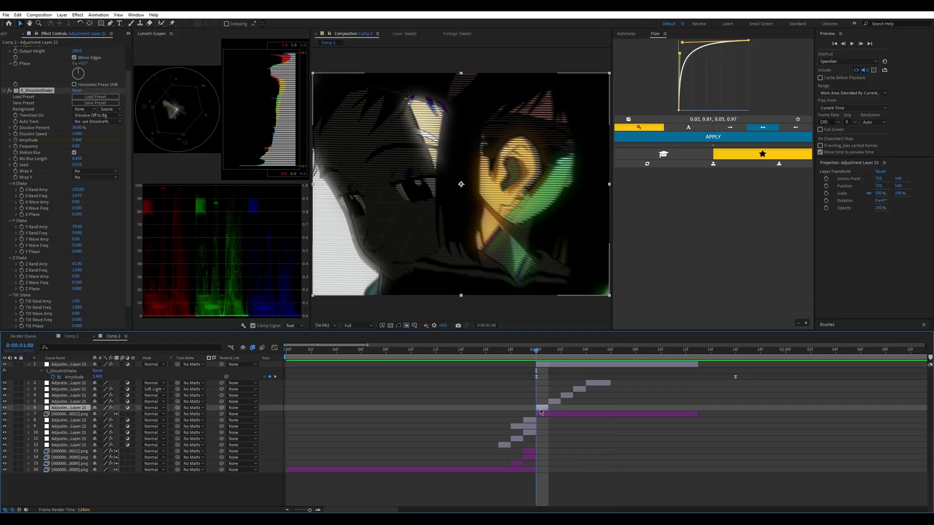
right_click(30, 52)
left_click(74, 115)
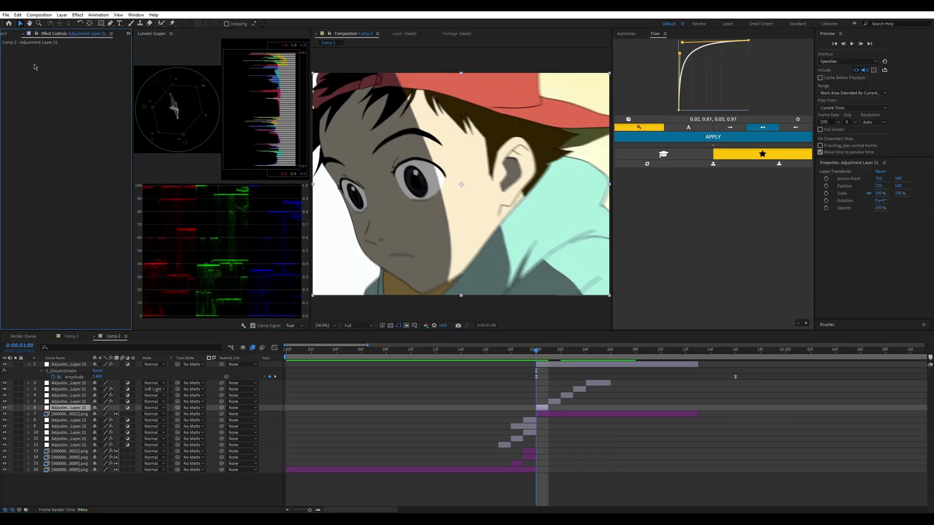